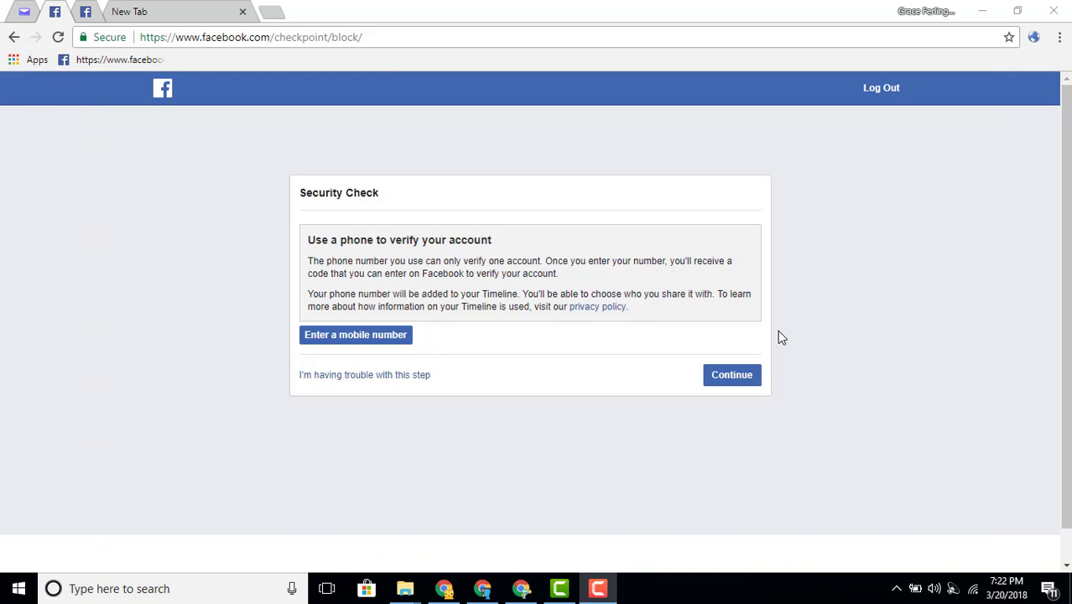
View the TextNow number's empty messaging page, then return to the SMSPVA activations list.
click(503, 587)
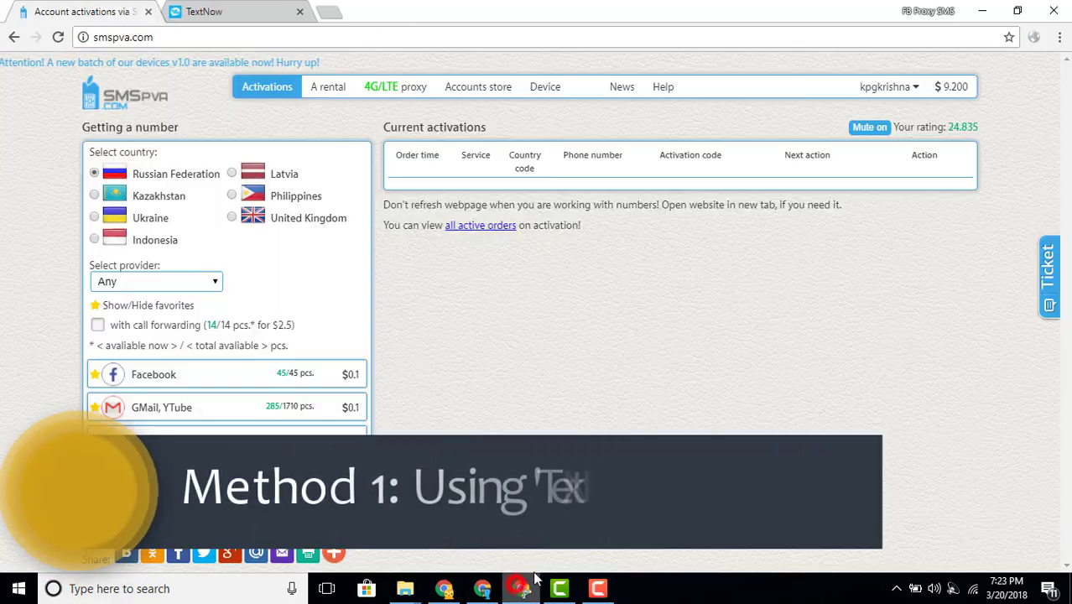
click(214, 8)
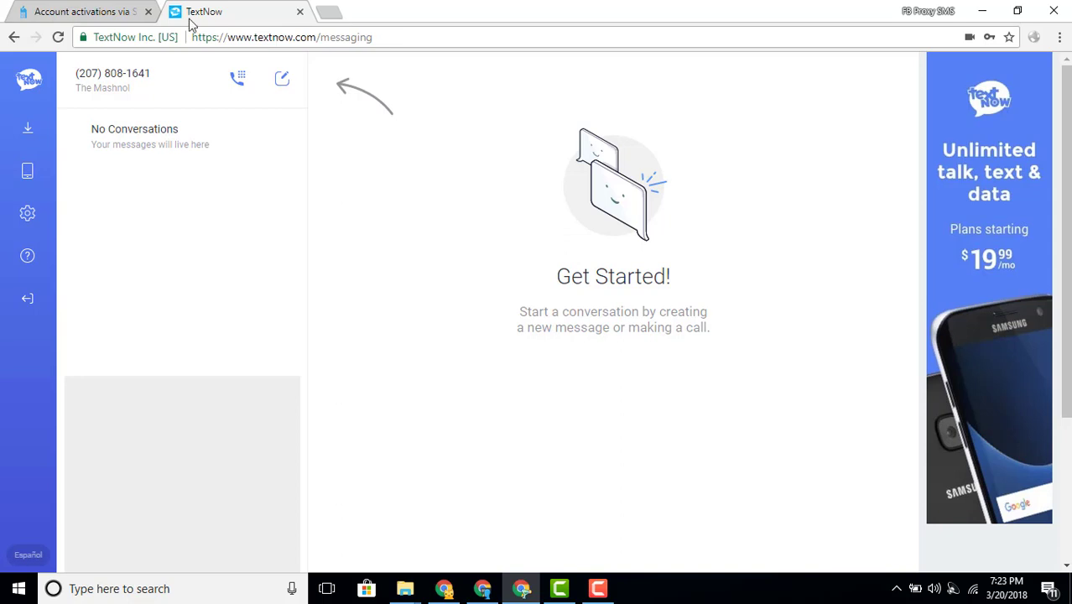
click(80, 8)
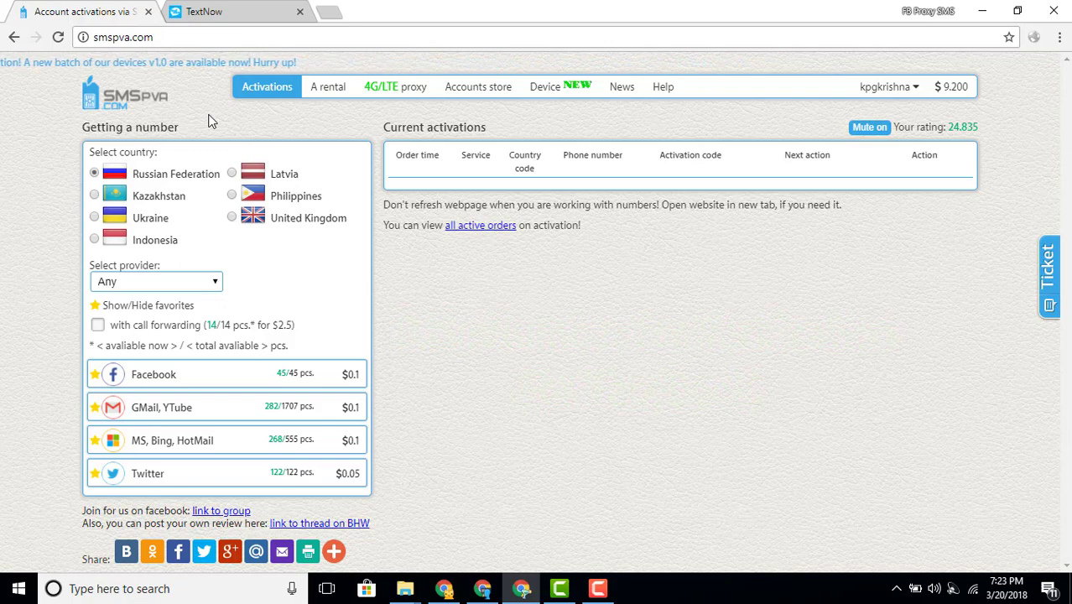
Open the channel's WhatsApp unblock video, subscribe, and turn on all notifications.
click(486, 592)
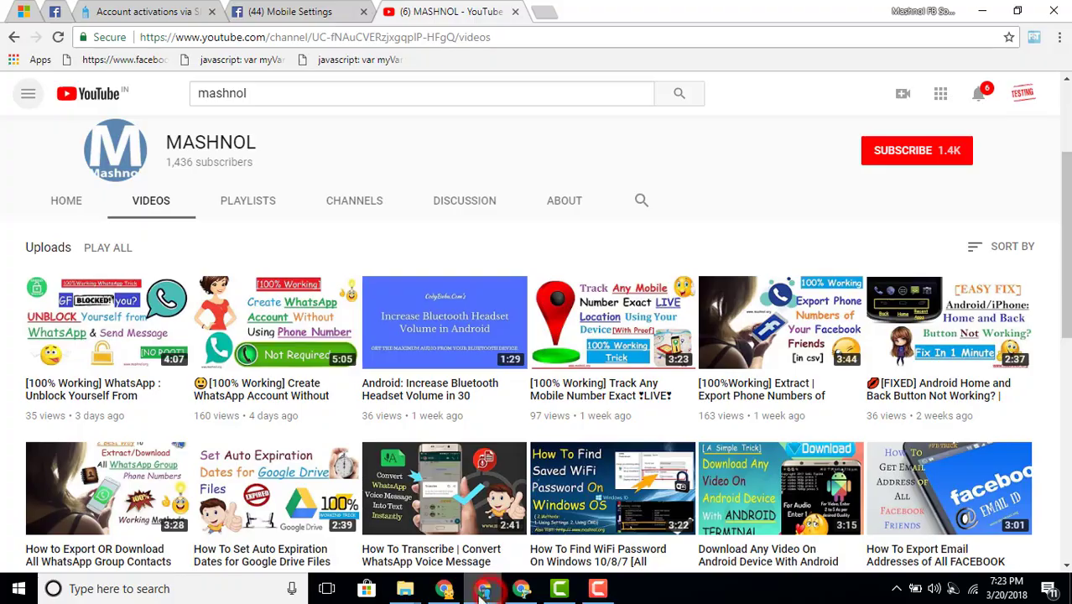
click(126, 386)
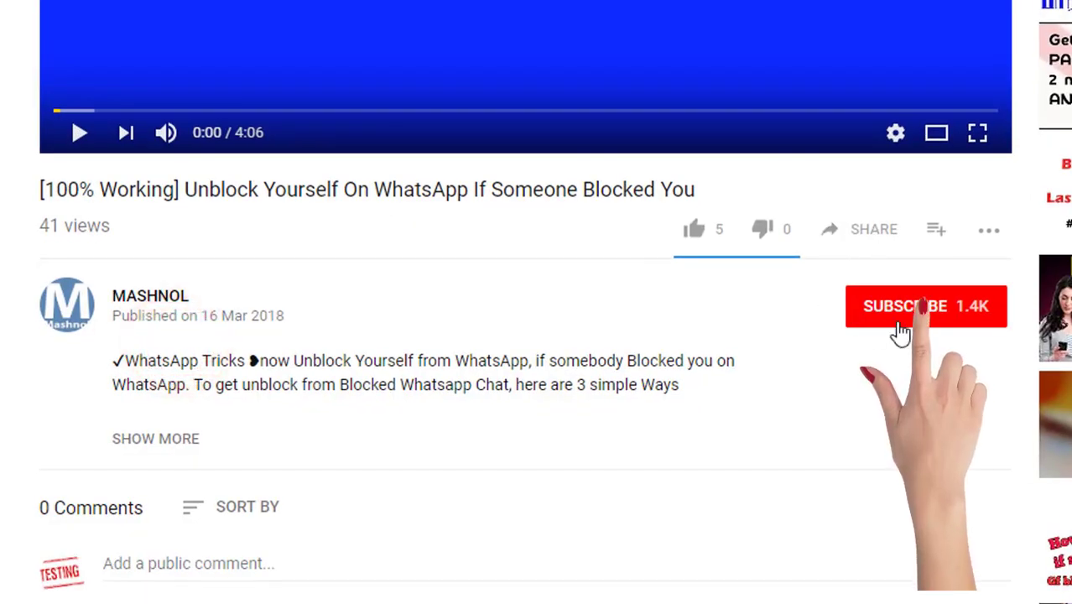
click(910, 318)
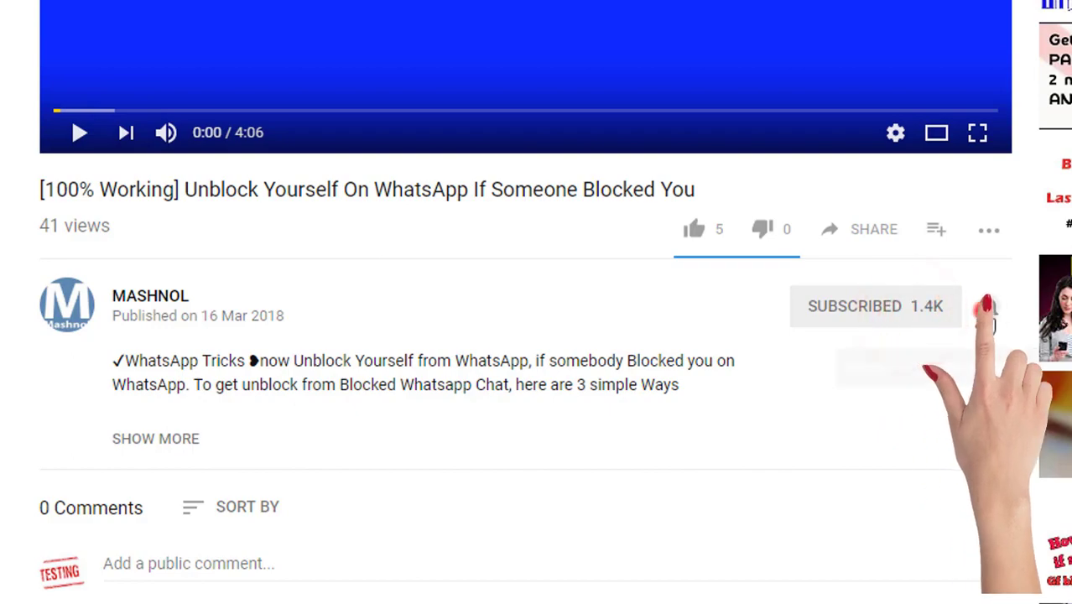
click(977, 318)
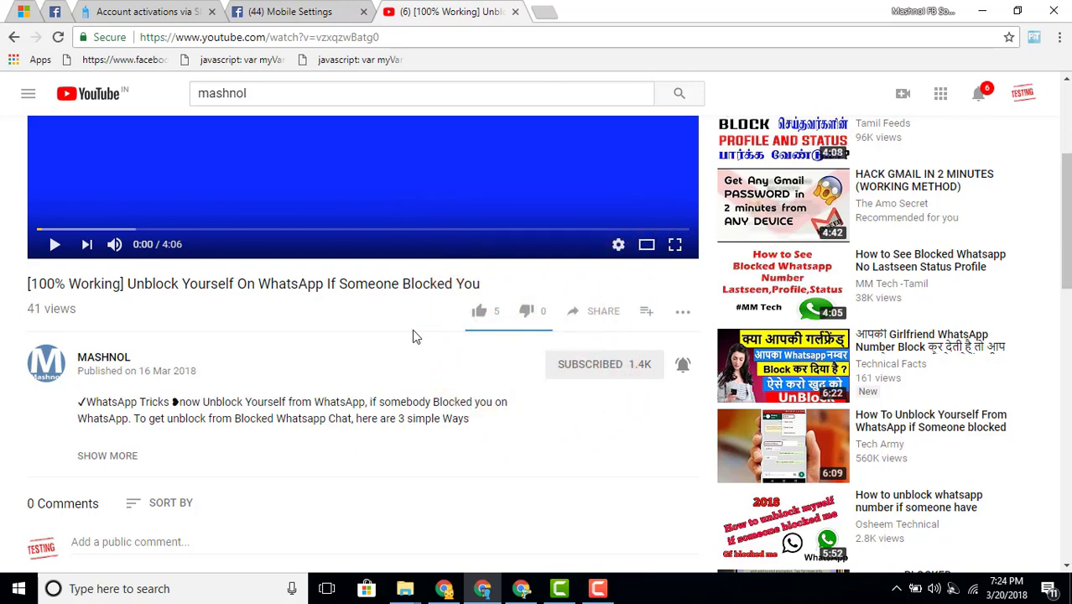
Bring up Facebook's Confirm Your Number dialog and highlight the 'Giving me a call' option.
click(453, 586)
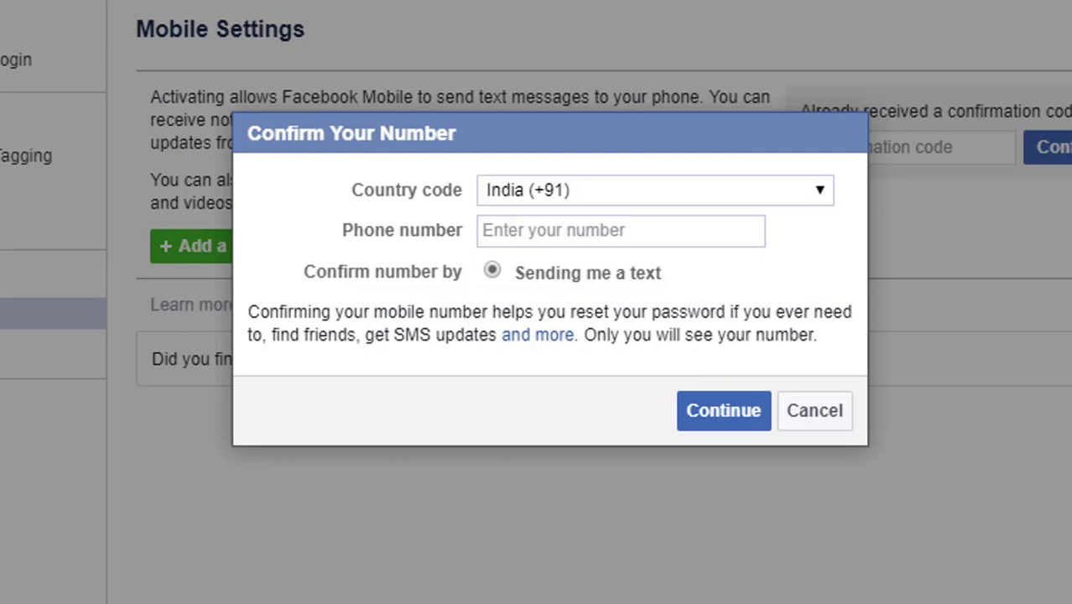
mouse_move(665, 292)
mouse_down()
mouse_move(626, 304)
mouse_move(512, 292)
mouse_up()
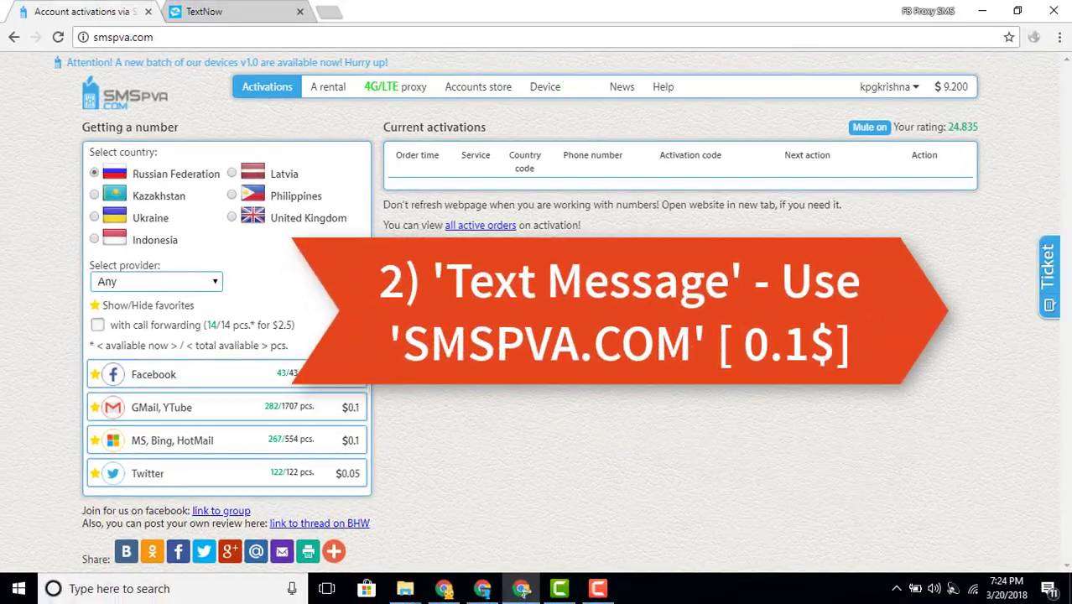
Select the virtual phone number at the top left of TextNow for copying.
click(217, 13)
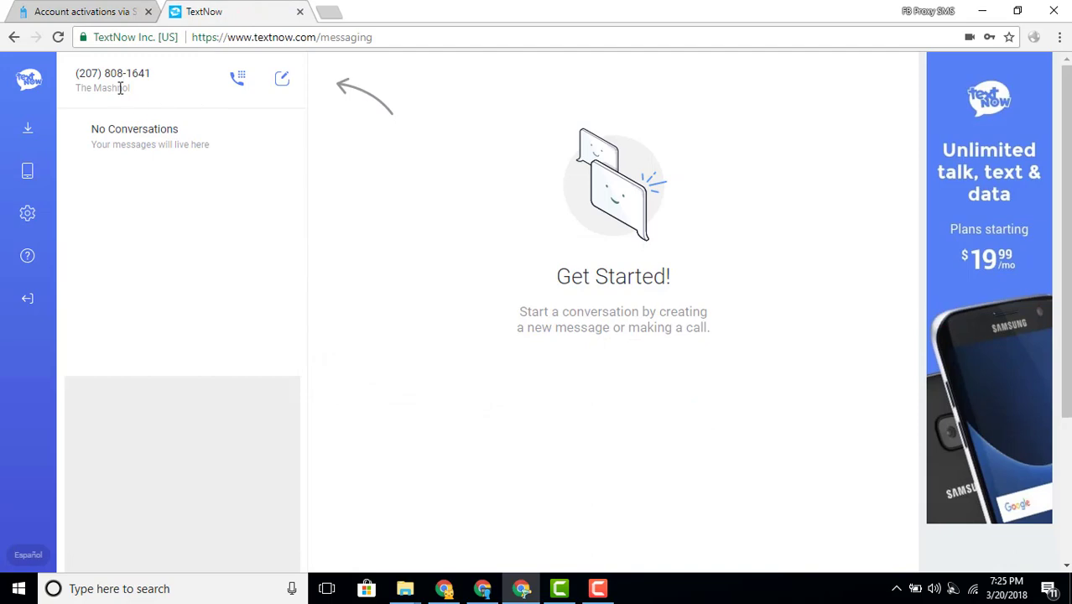
triple_click(120, 89)
click(160, 89)
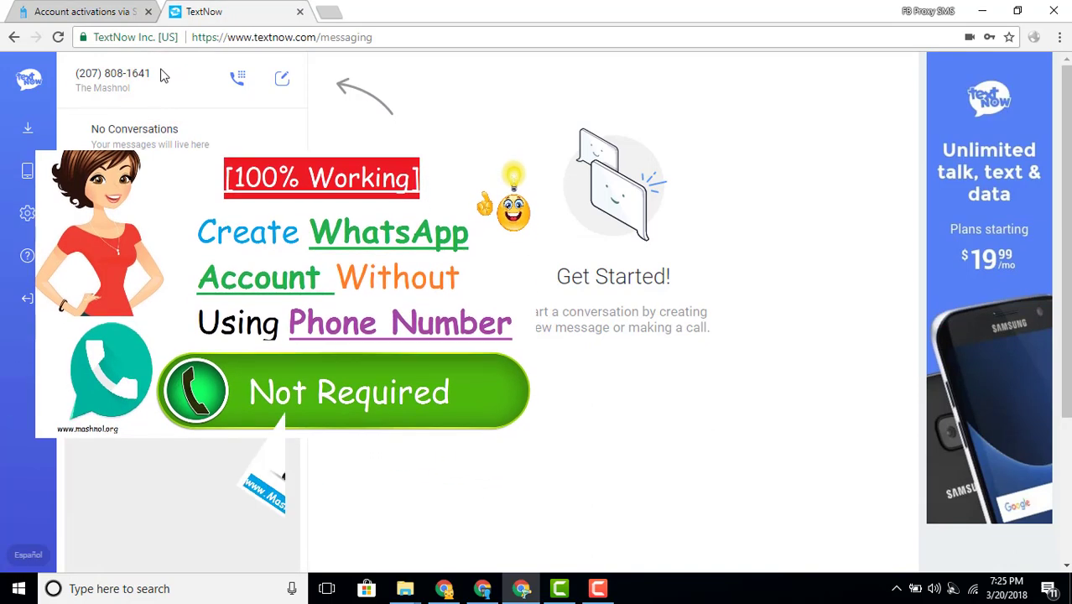
drag(149, 73, 75, 73)
key(ctrl+c)
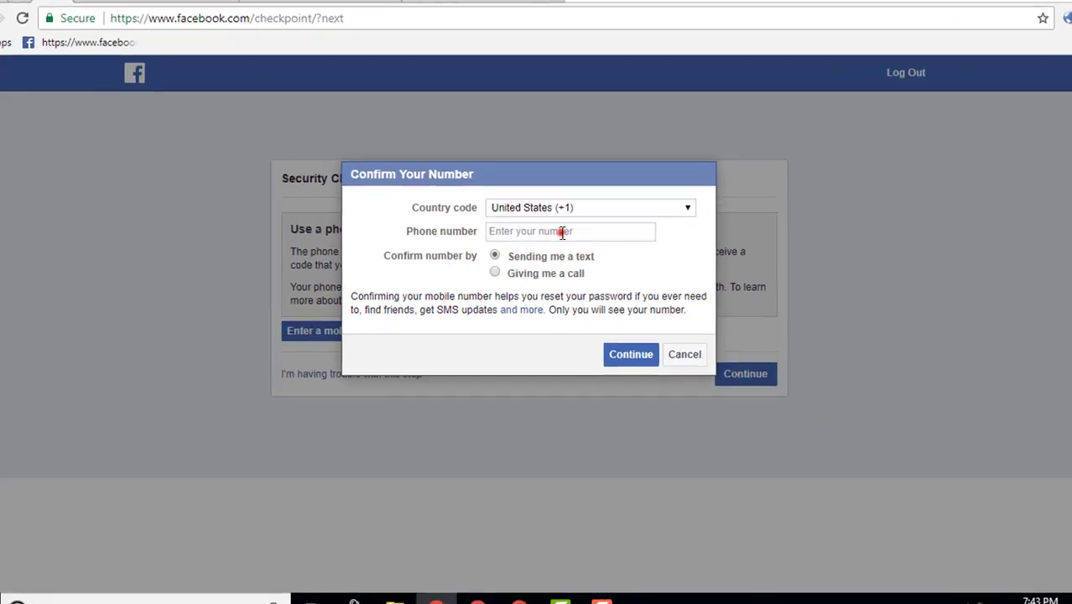
Paste the copied TextNow number into Facebook's Phone number field.
click(561, 232)
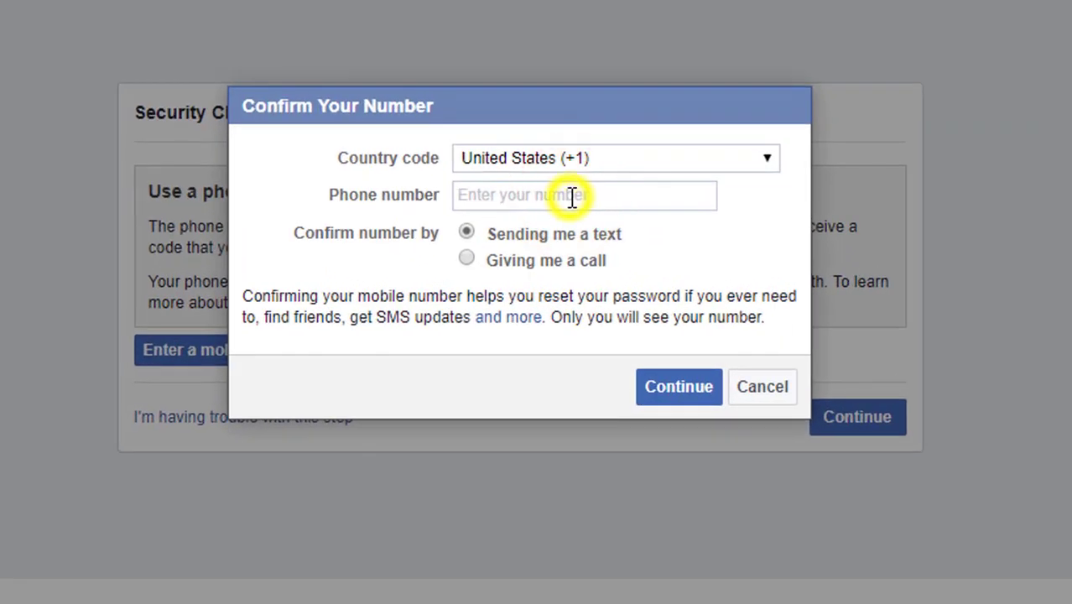
right_click(571, 195)
click(562, 196)
right_click(562, 198)
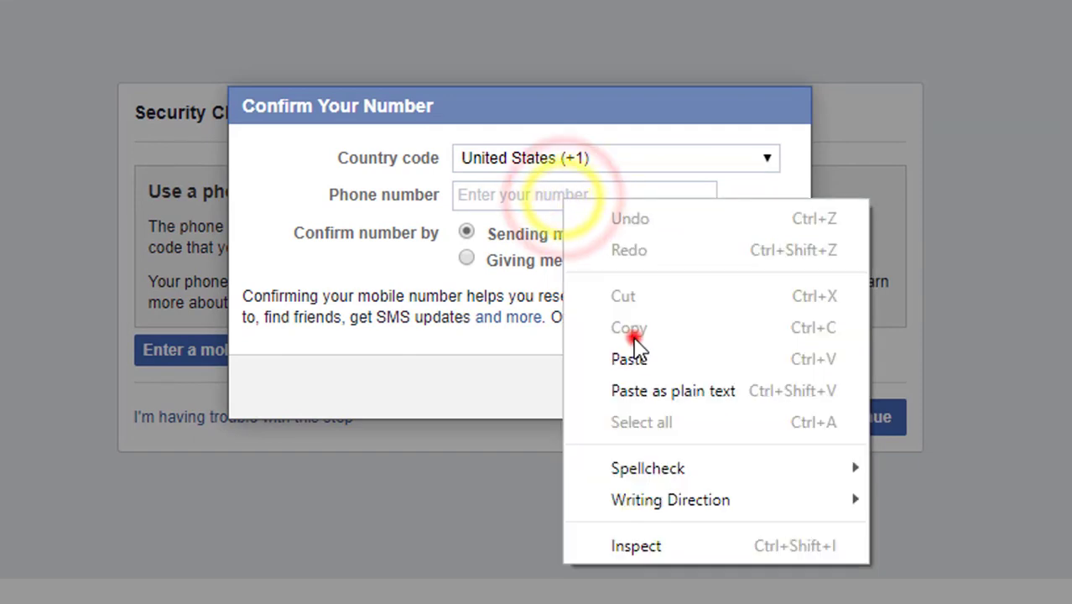
click(631, 358)
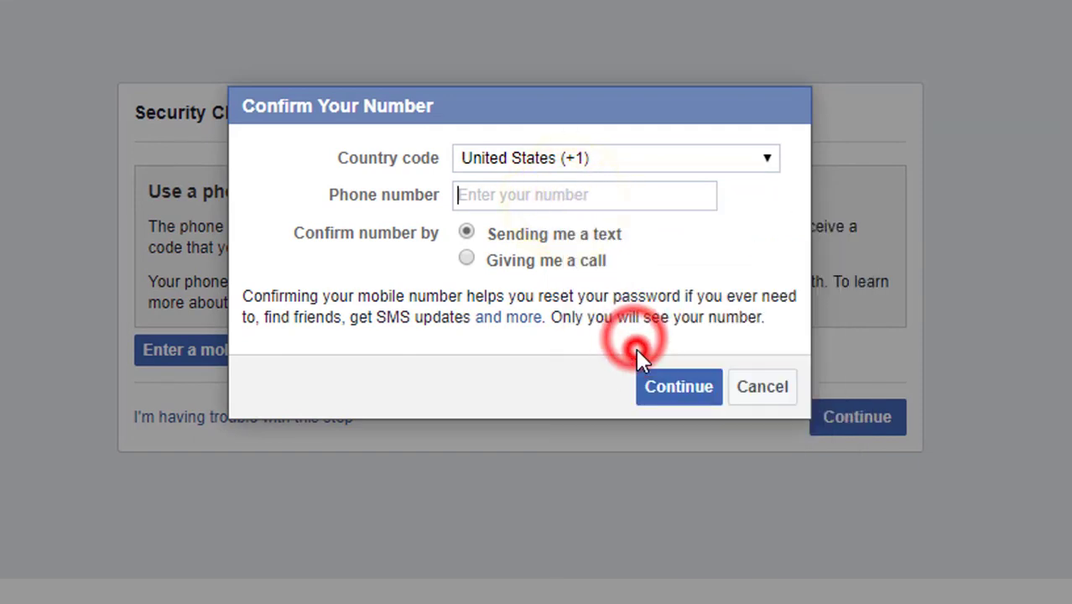
Choose confirmation by phone call and submit the number.
click(466, 260)
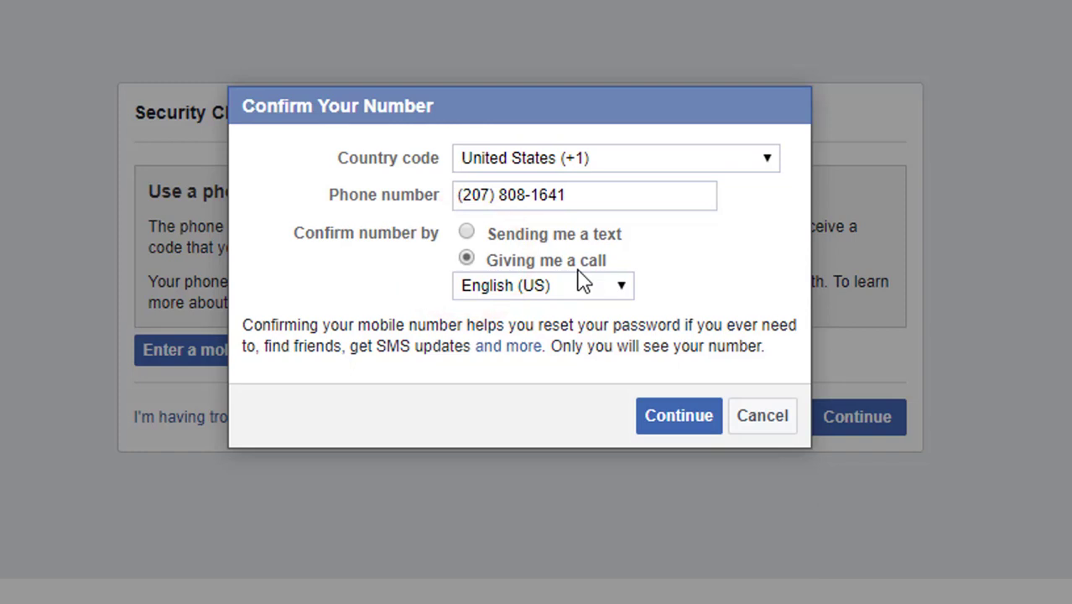
click(675, 420)
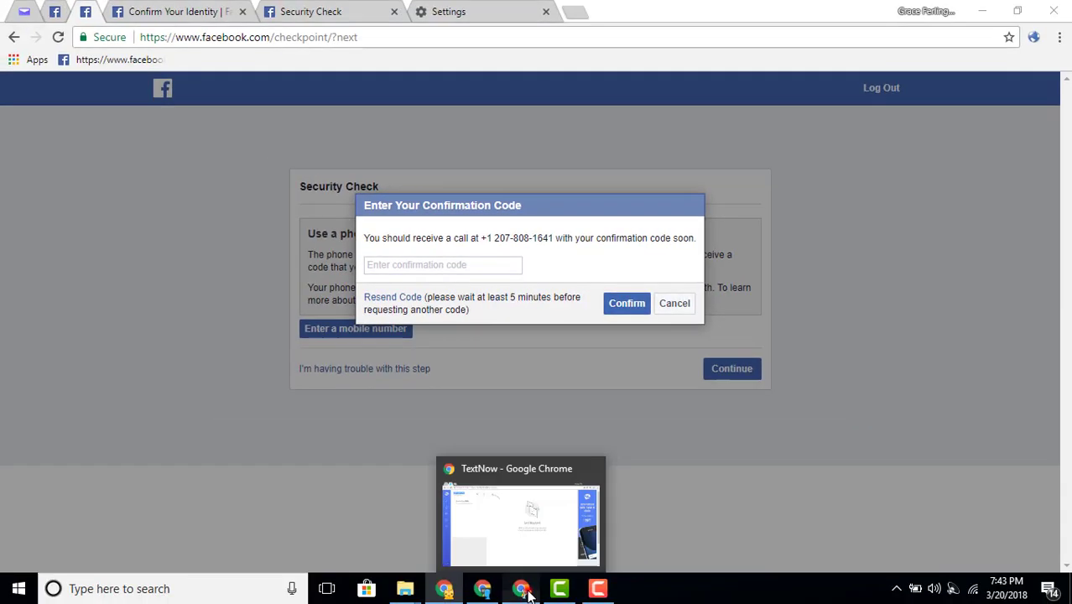
click(522, 588)
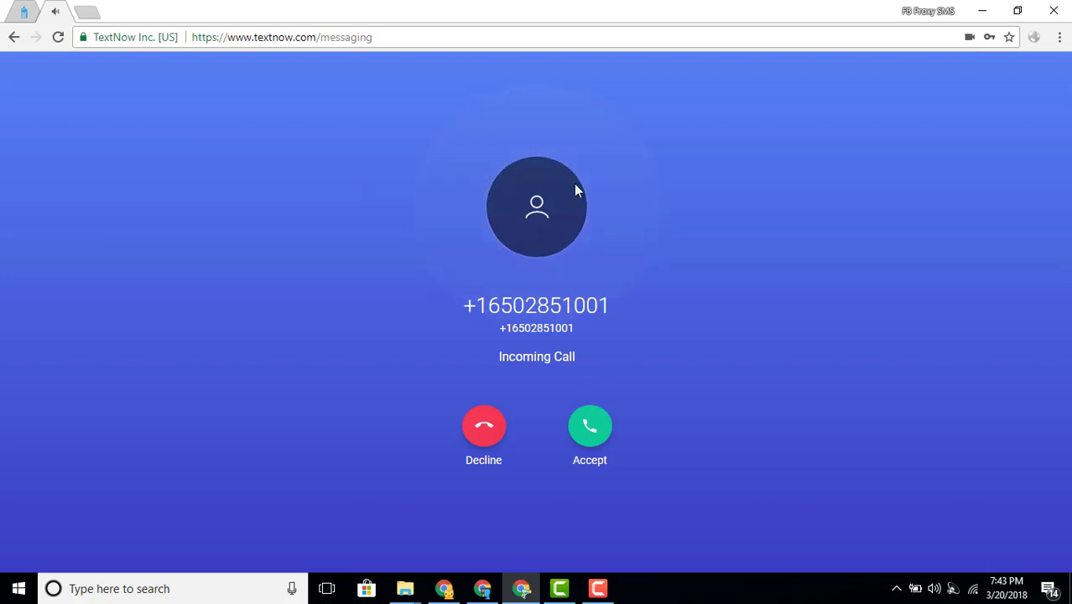
Answer Facebook's verification call in TextNow and end it after hearing the code.
click(590, 430)
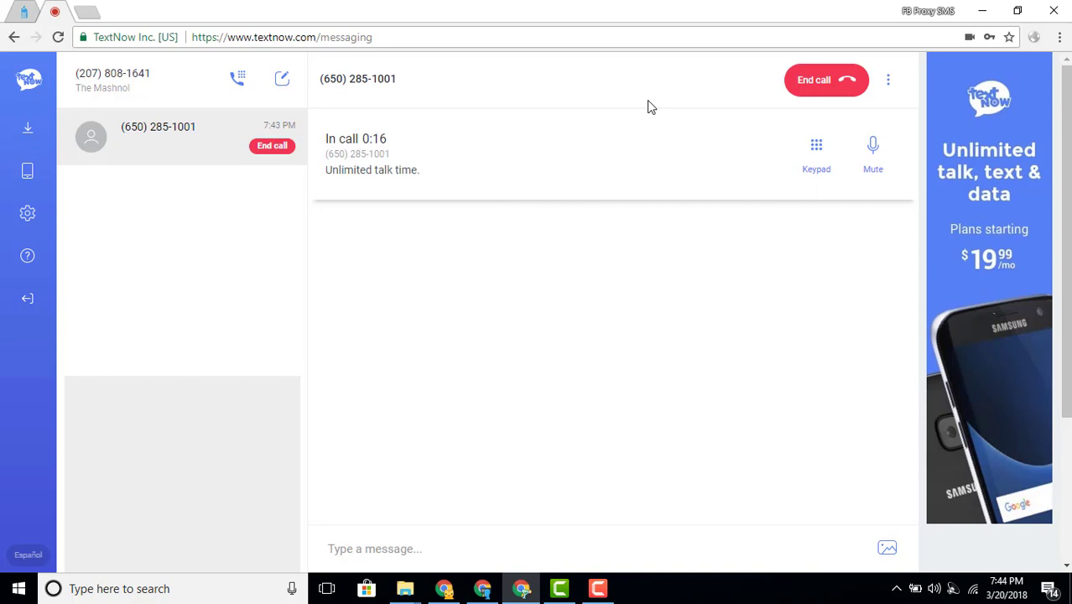
click(811, 82)
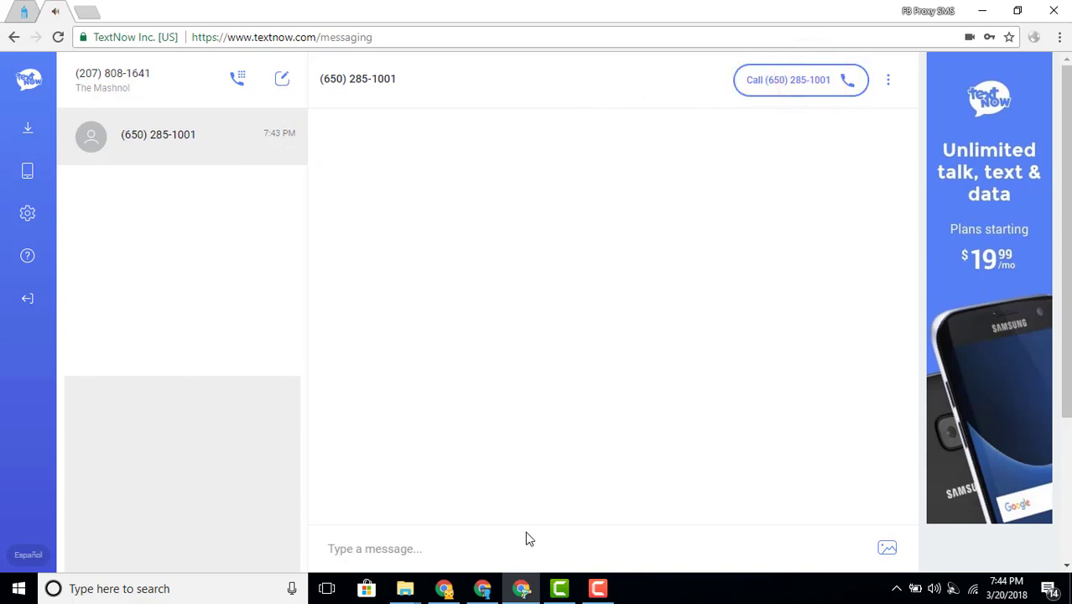
click(443, 588)
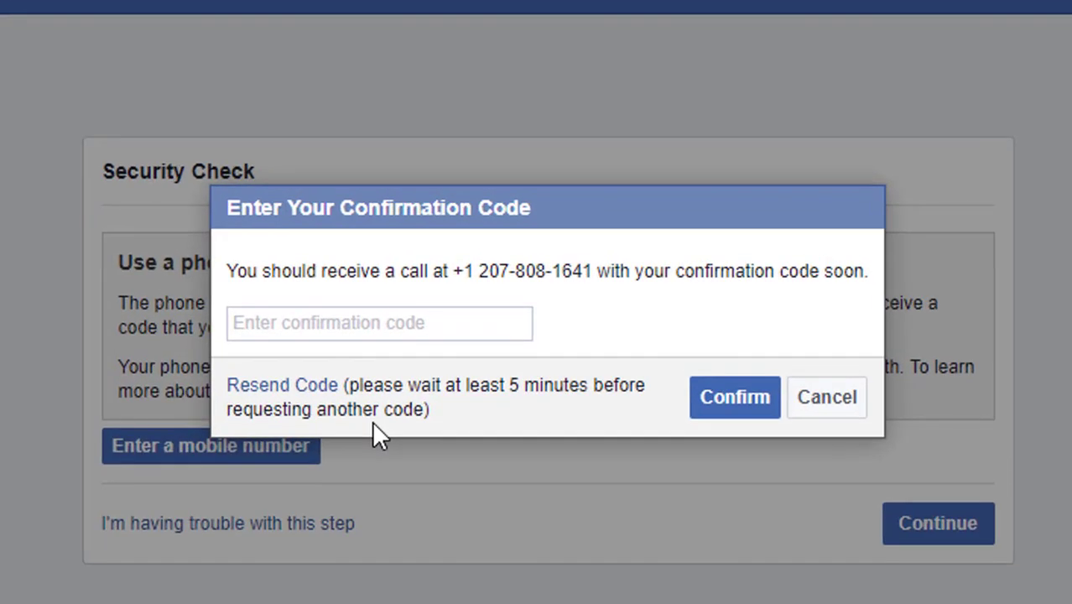
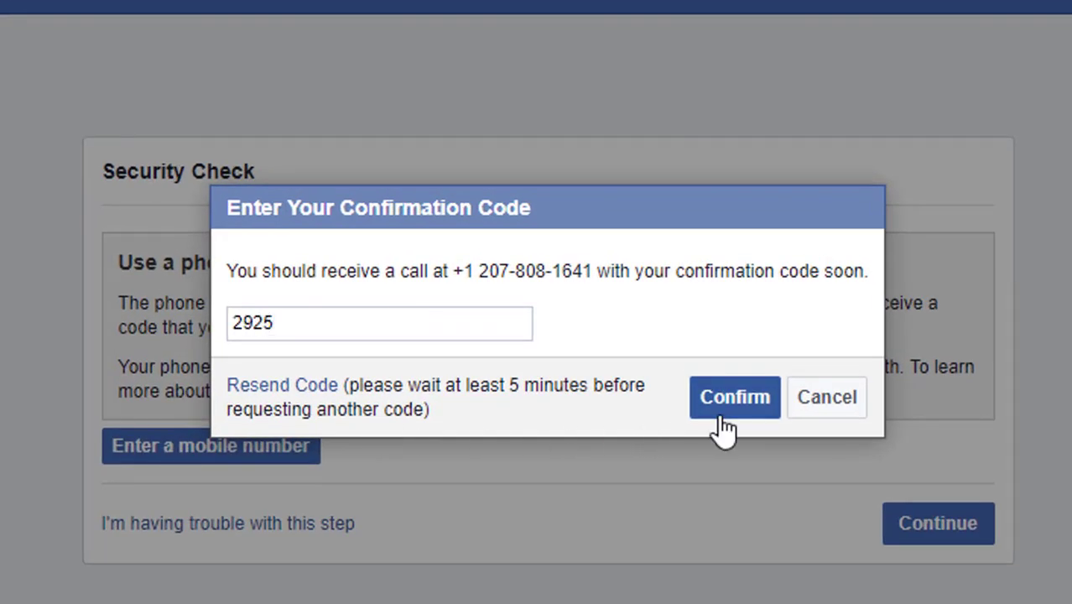
click(723, 428)
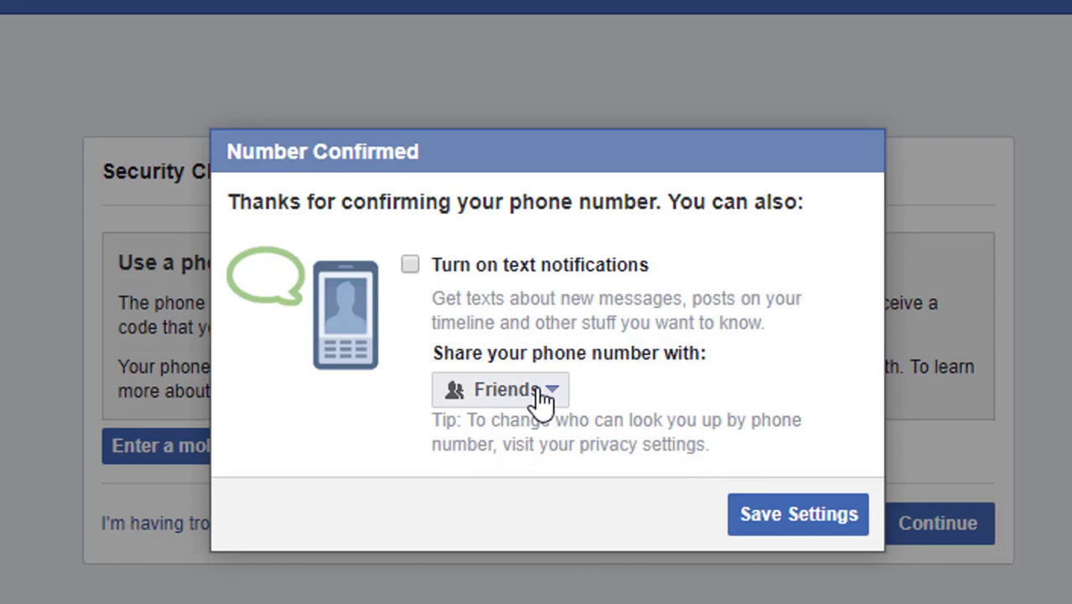
Set the phone number's audience to Only Me and save the settings.
click(541, 395)
click(530, 427)
click(547, 392)
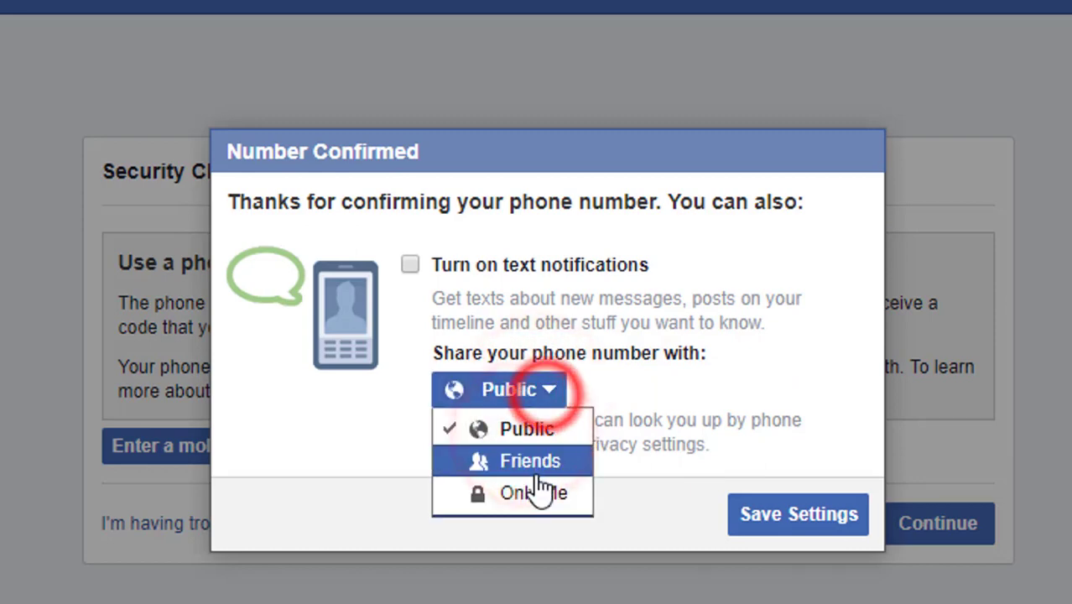
click(537, 480)
click(554, 494)
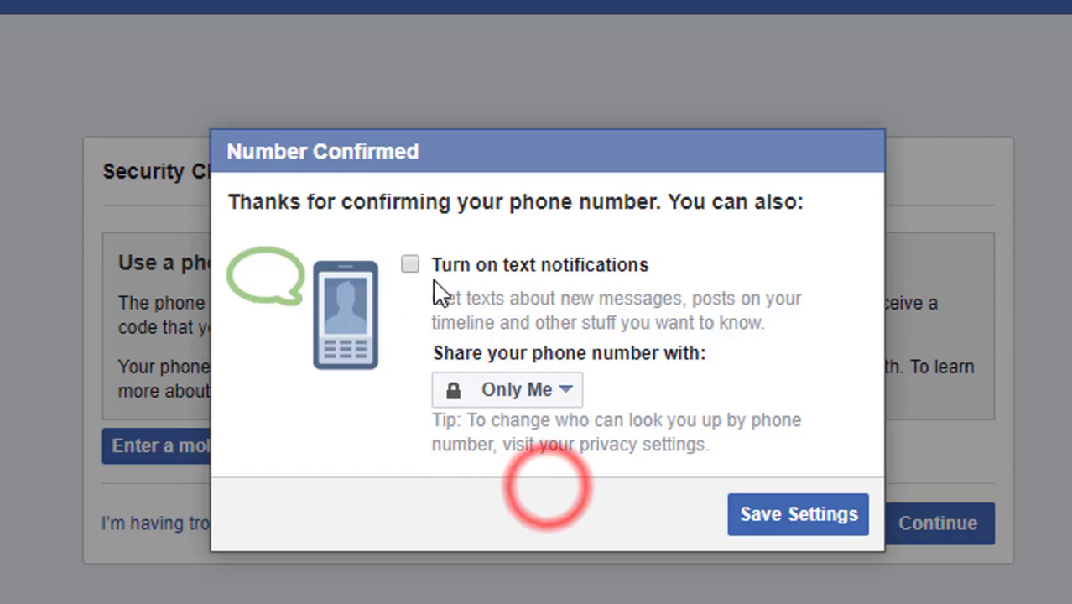
click(411, 266)
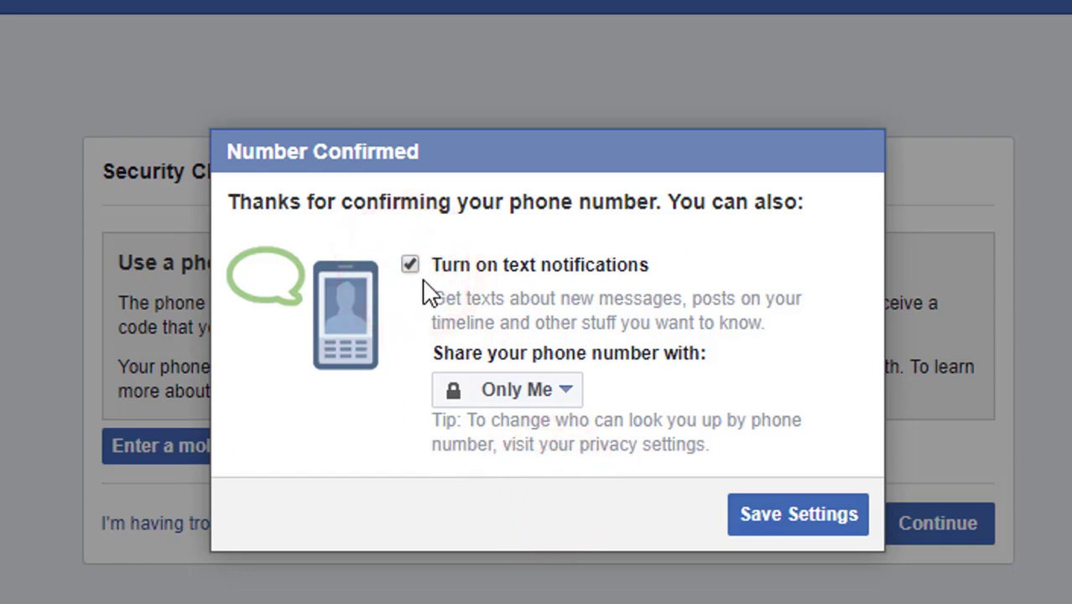
click(409, 265)
click(755, 519)
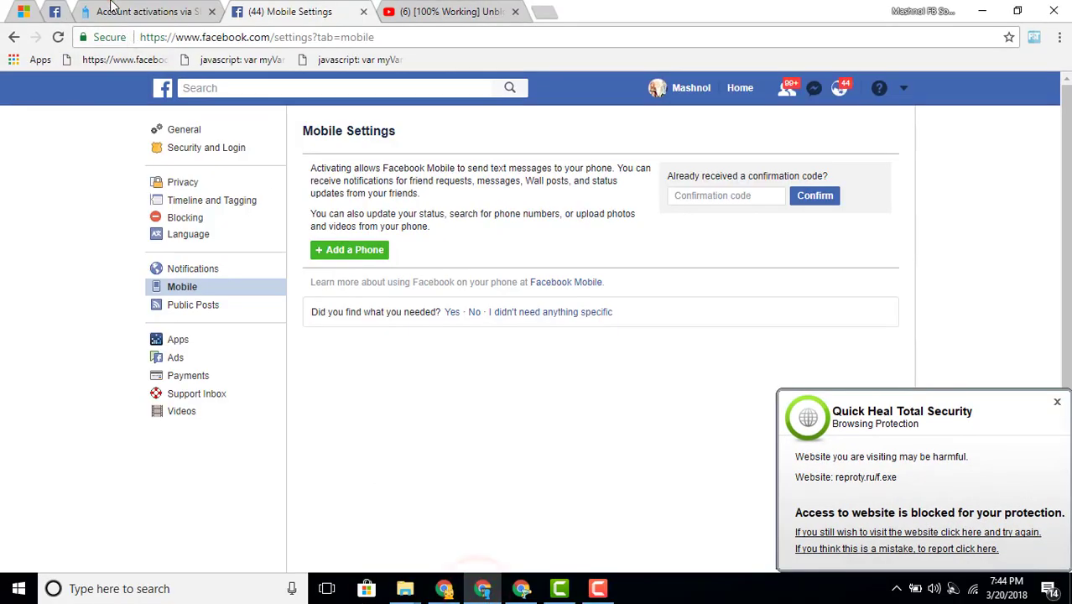
Start adding a phone from Facebook's Mobile Settings tab via 'Add a Phone'.
click(126, 11)
click(251, 8)
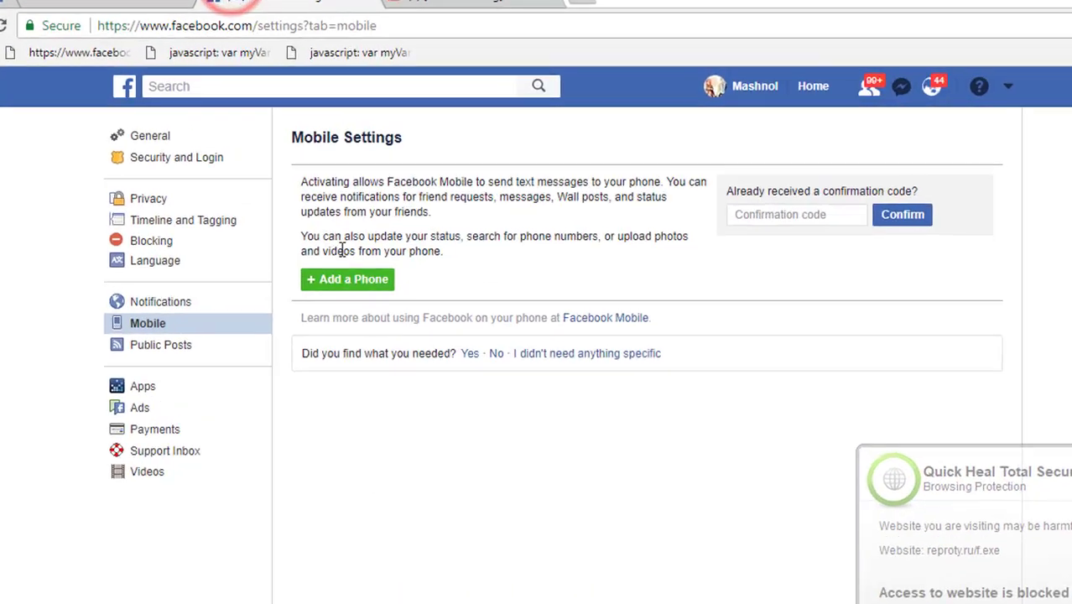
click(341, 317)
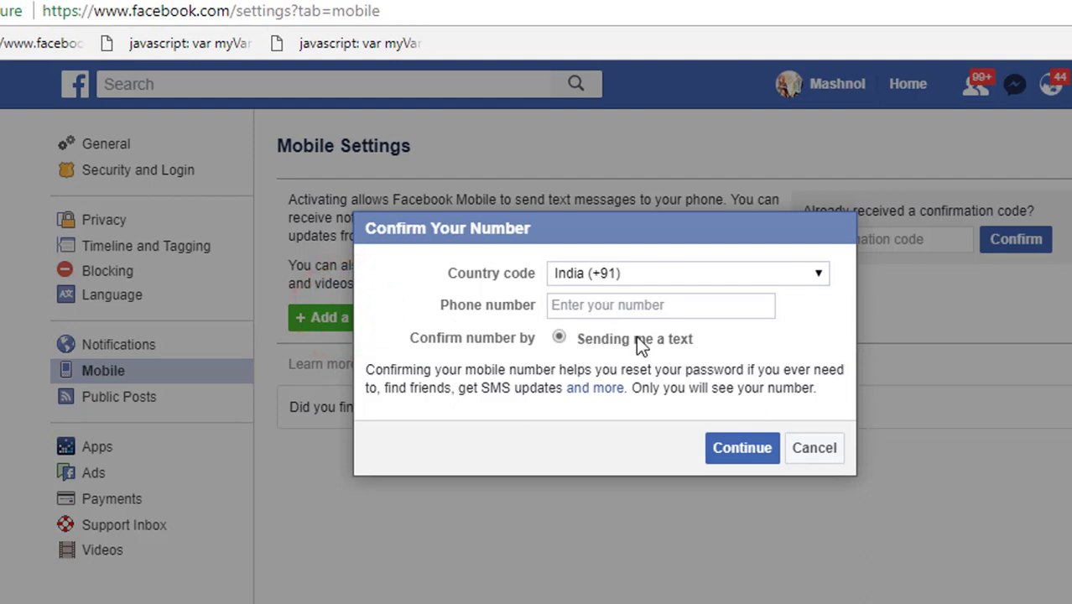
Move from TextNow to the smspva.com Welcome page in the browser.
click(521, 587)
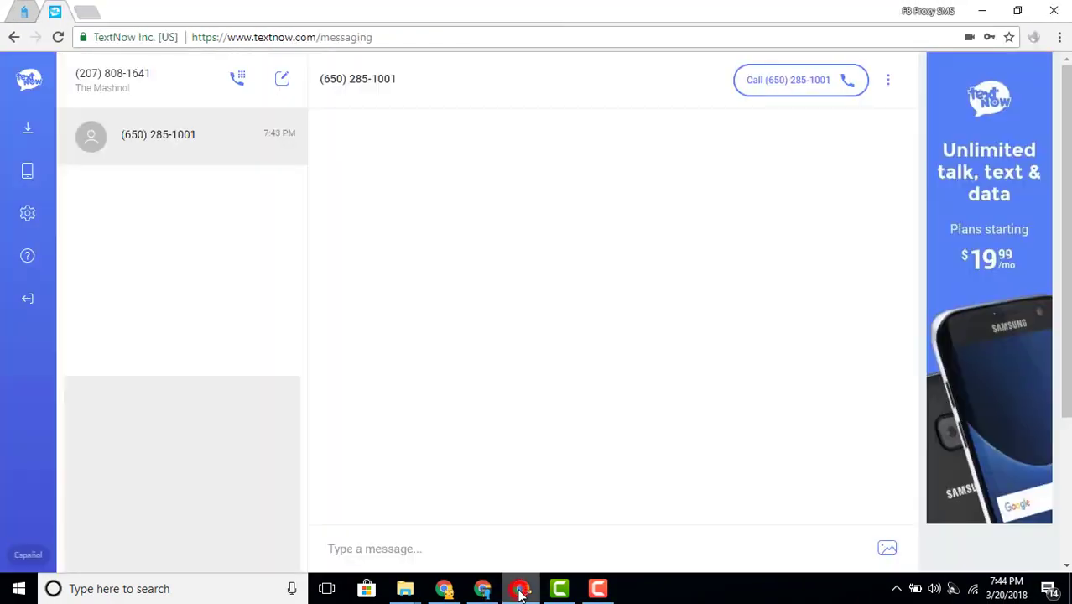
click(24, 12)
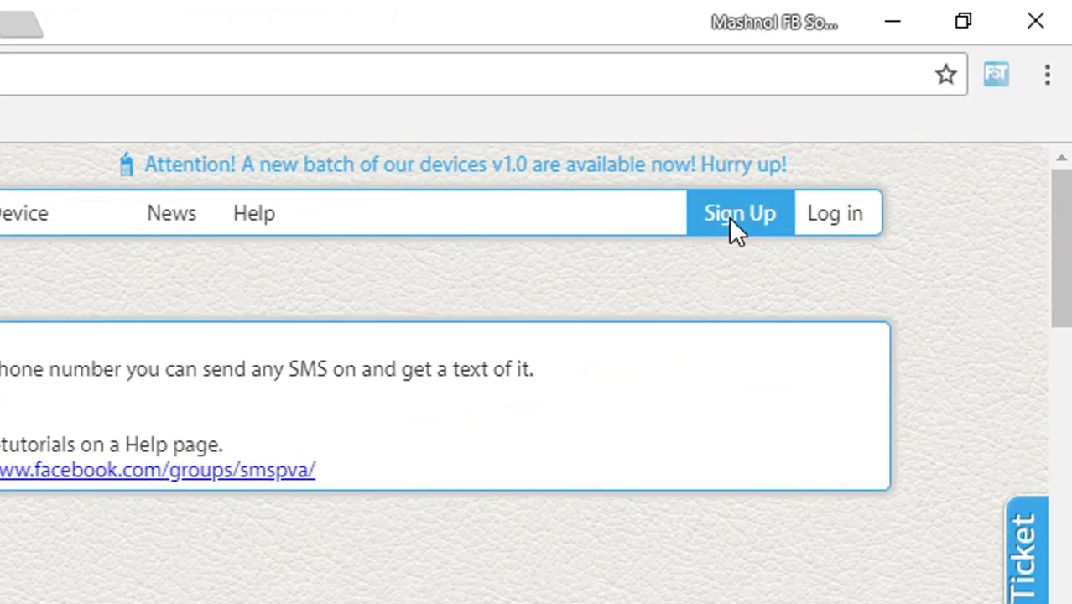
Open SMSPVA's Sign Up form, then go to the account's Balance page.
click(729, 218)
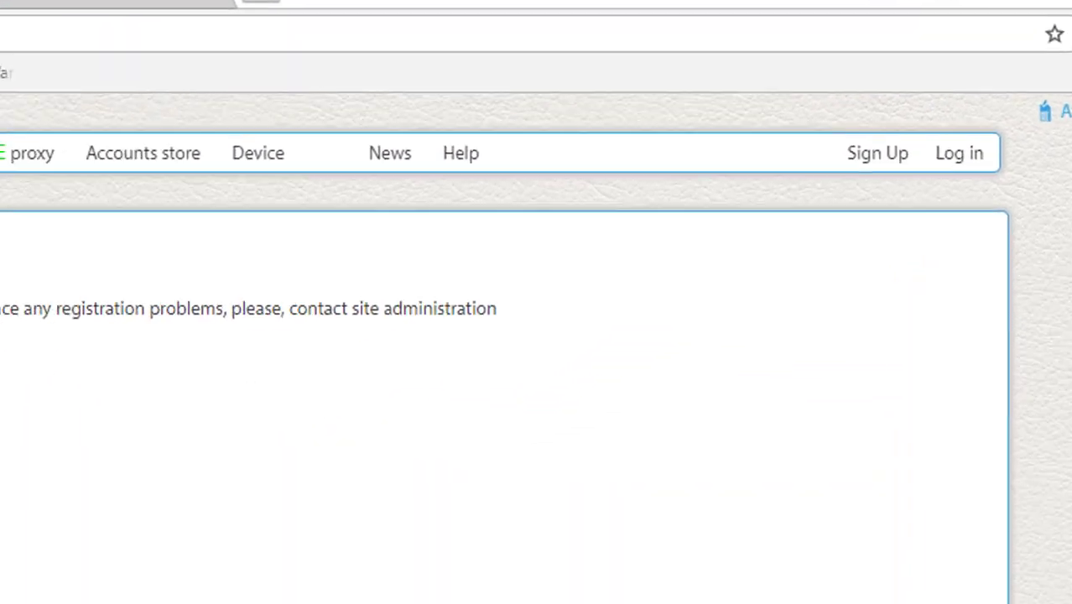
click(180, 206)
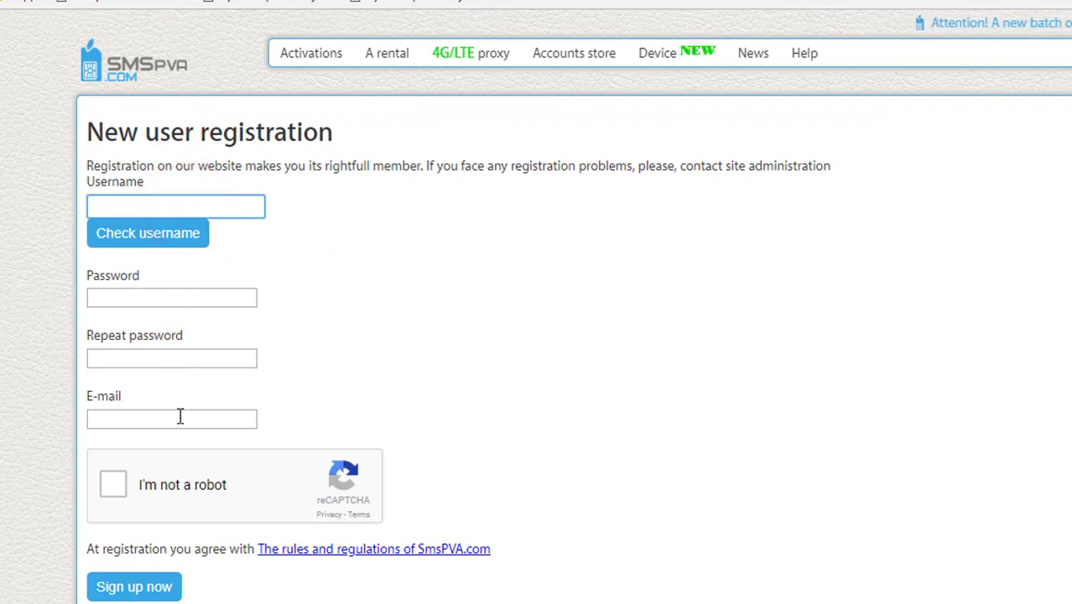
click(178, 417)
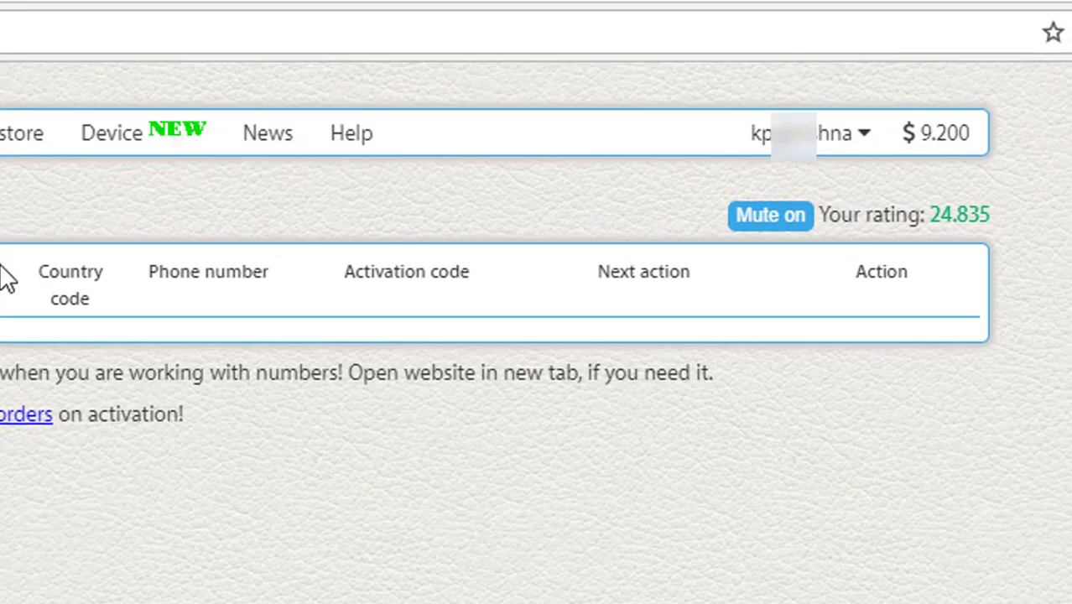
click(764, 138)
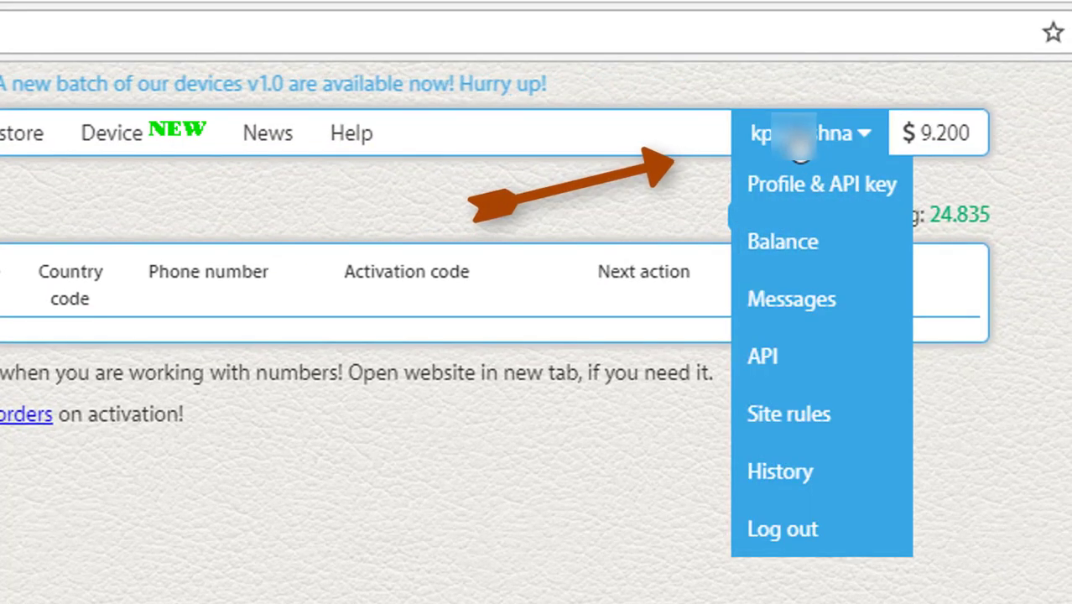
click(782, 243)
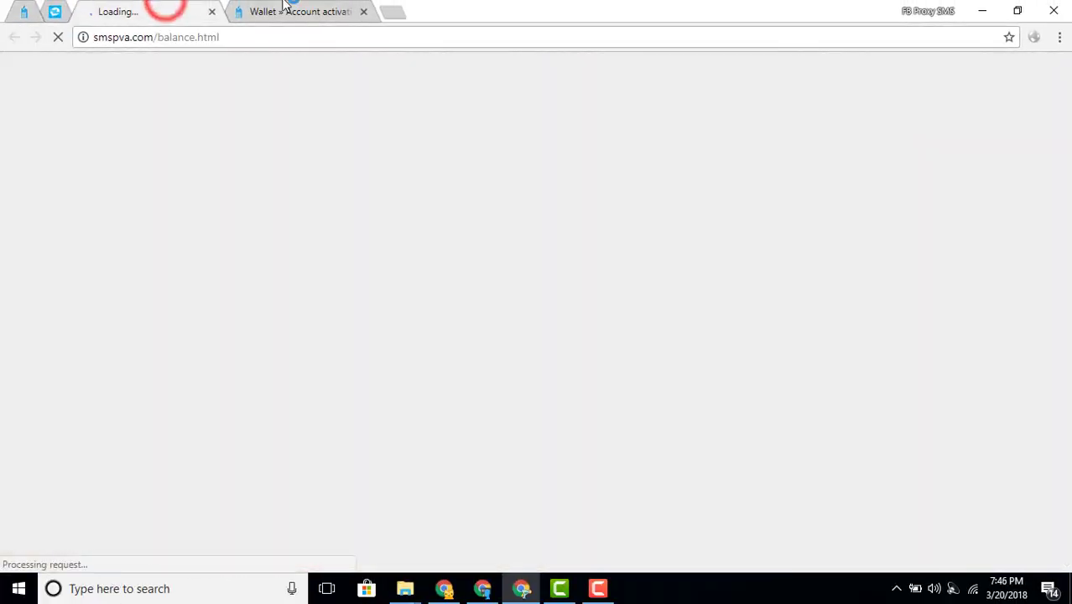
Create a $1.00 PayPal top-up bill in SMSPVA, then return to the Activations tab.
click(264, 37)
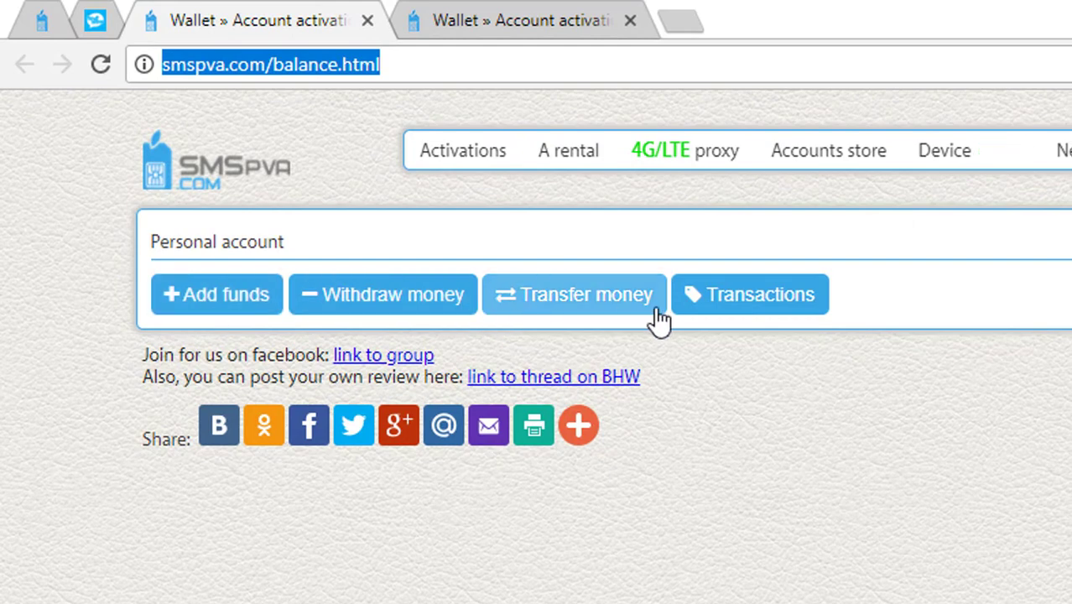
click(206, 307)
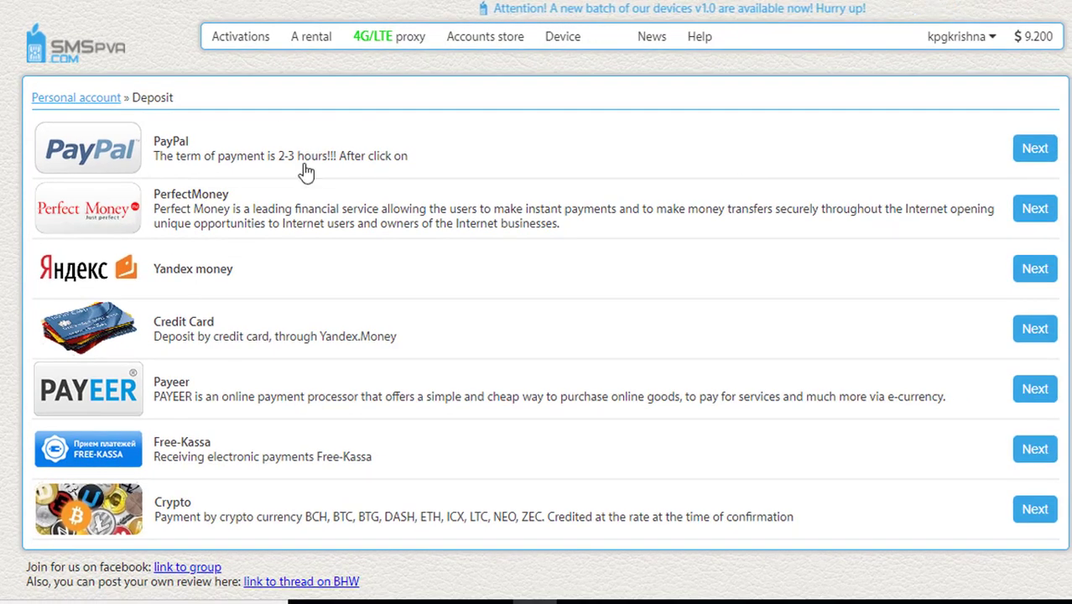
click(1025, 145)
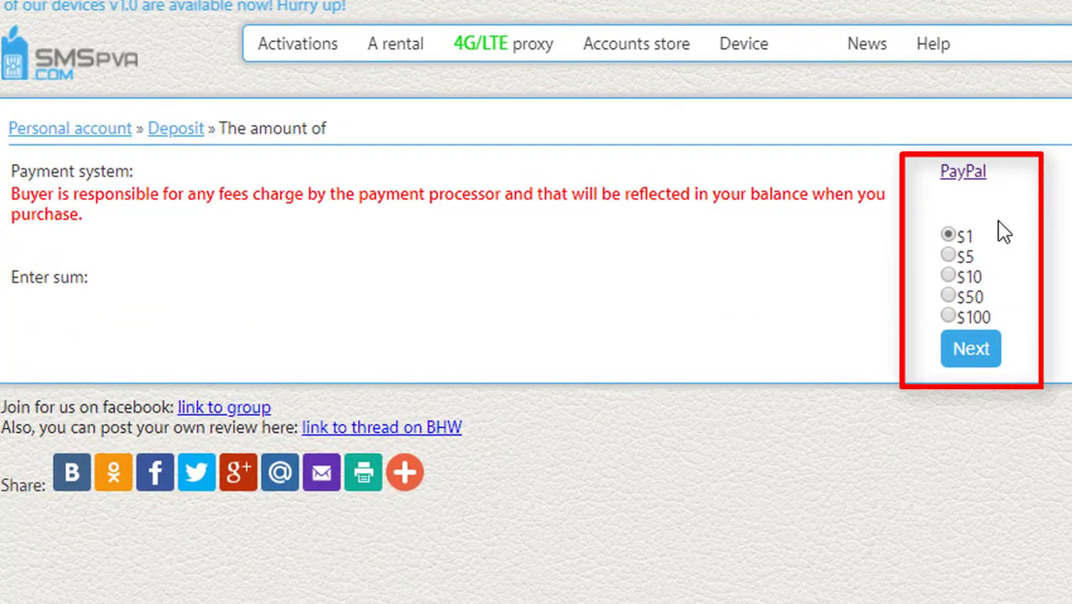
click(980, 351)
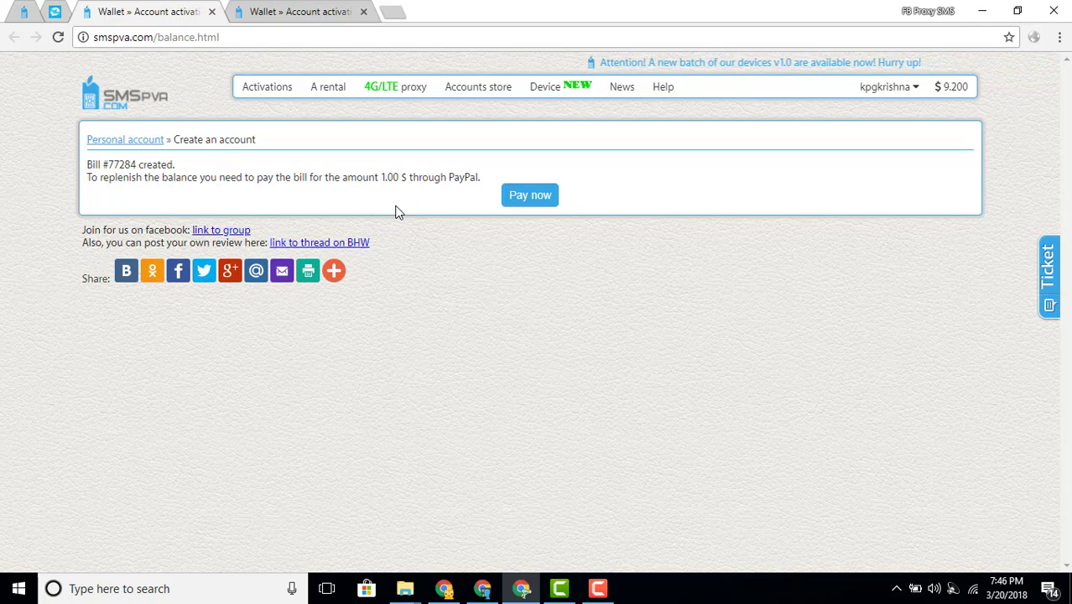
click(24, 11)
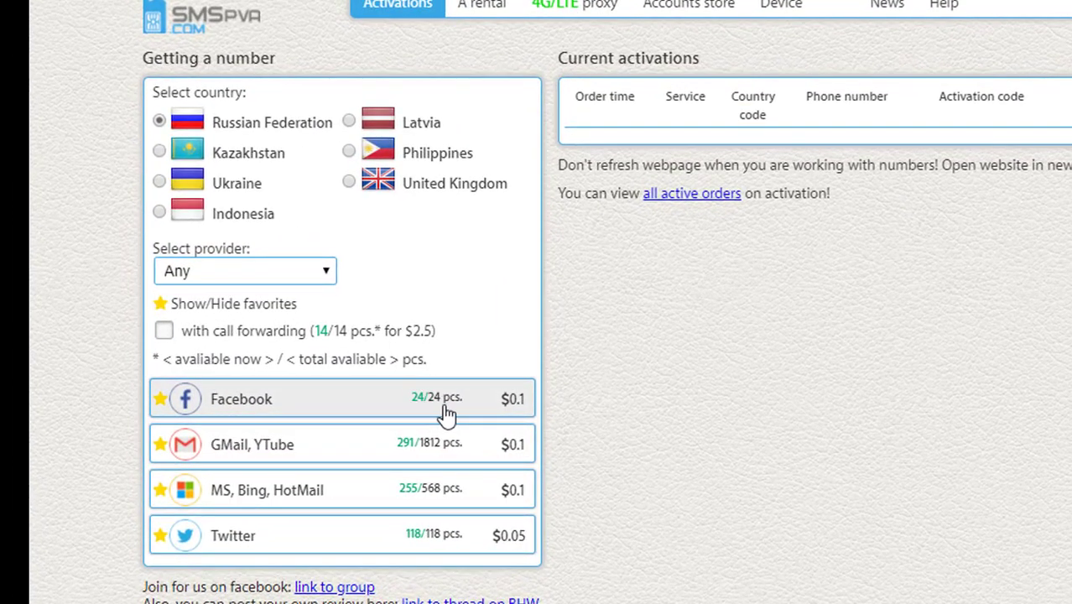
Get a Russian +7 number for Facebook and select it for copying.
click(443, 401)
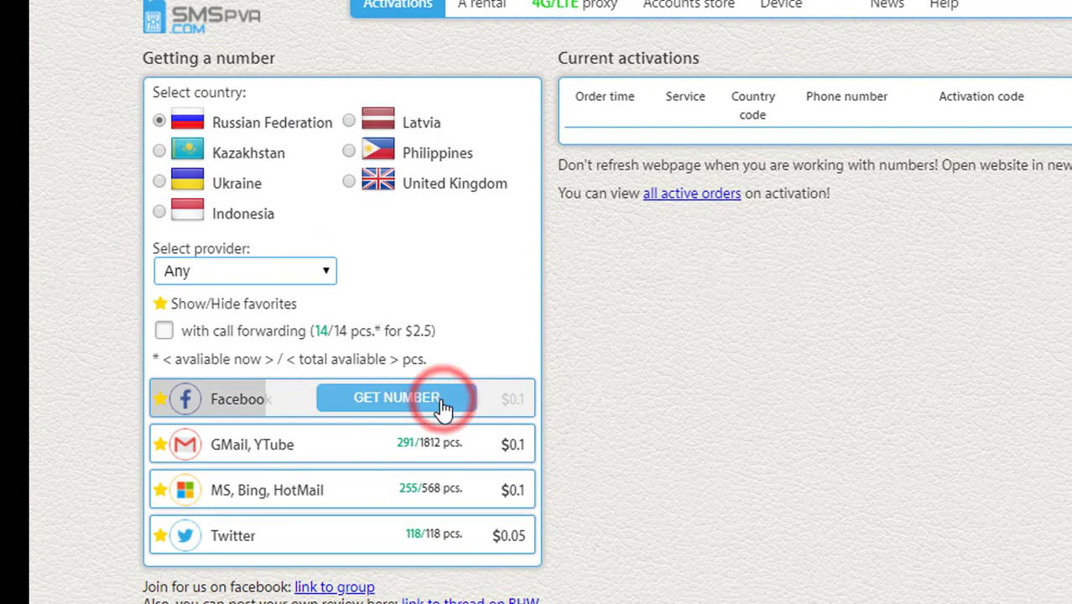
click(417, 403)
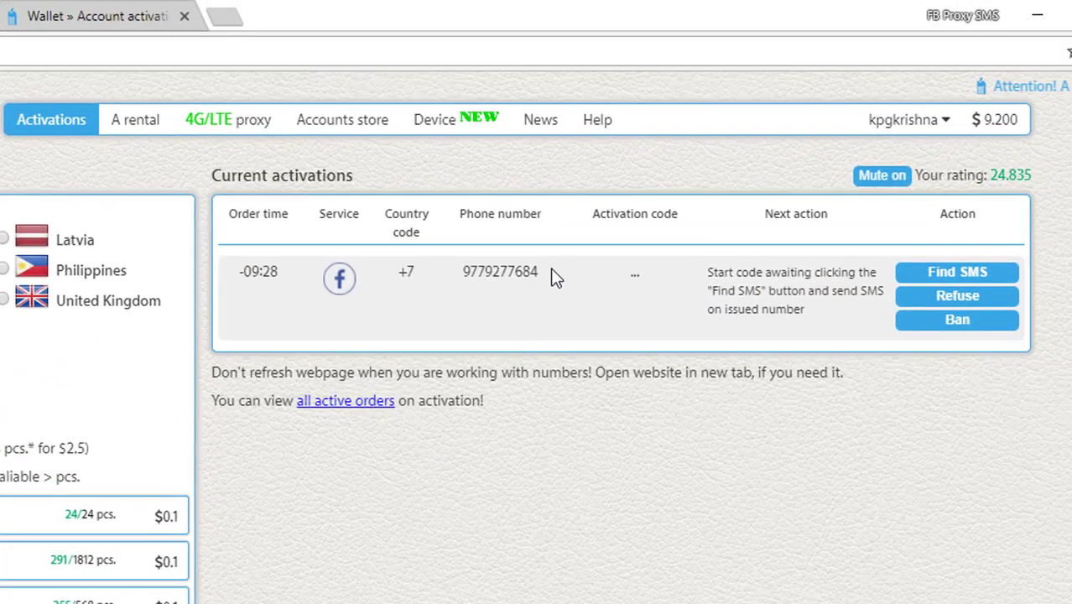
drag(552, 275, 476, 277)
key(ctrl+c)
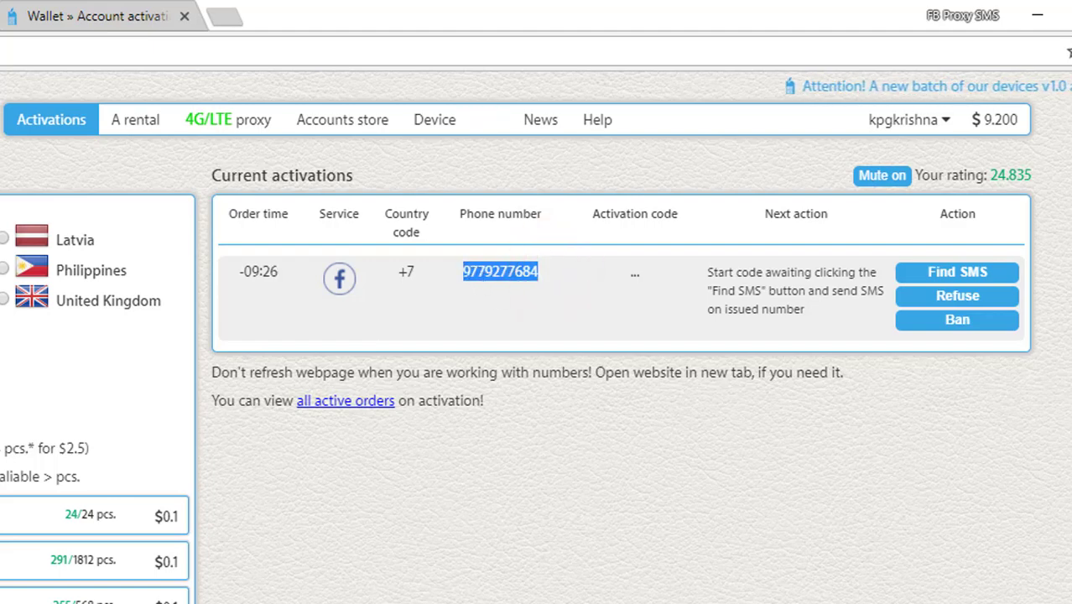
Submit the pasted number in Facebook with country code Russia (+7) to request a confirmation text.
key(alt+Tab)
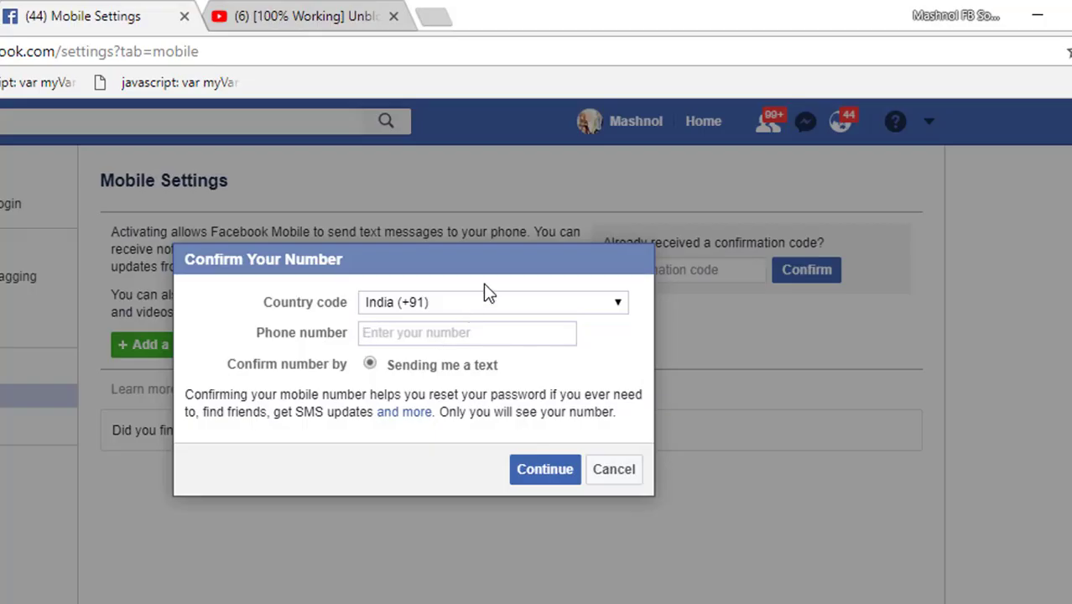
key(ctrl+v)
click(484, 306)
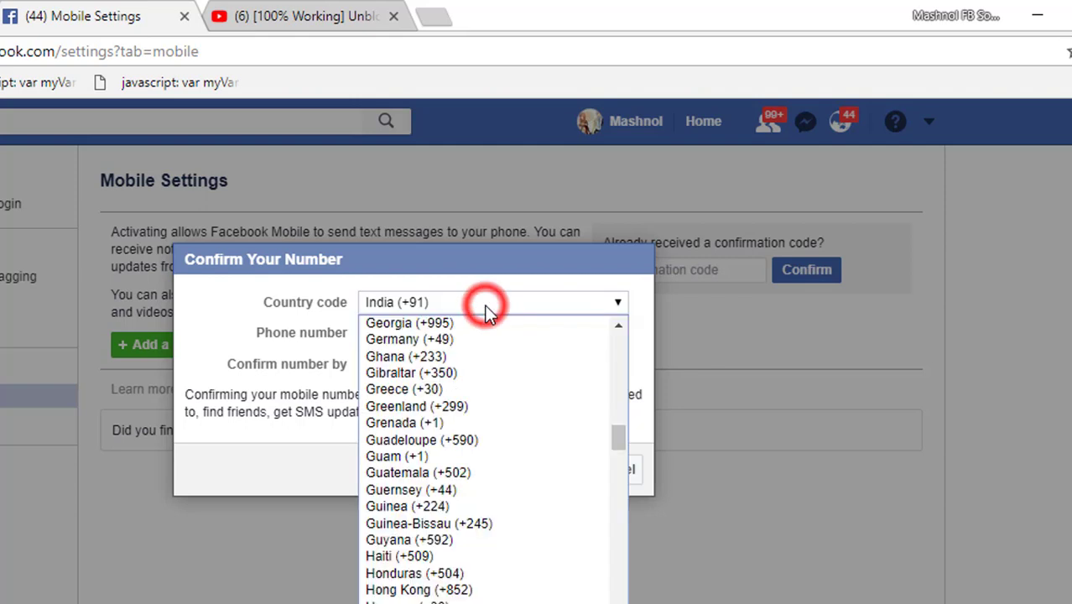
text(ru)
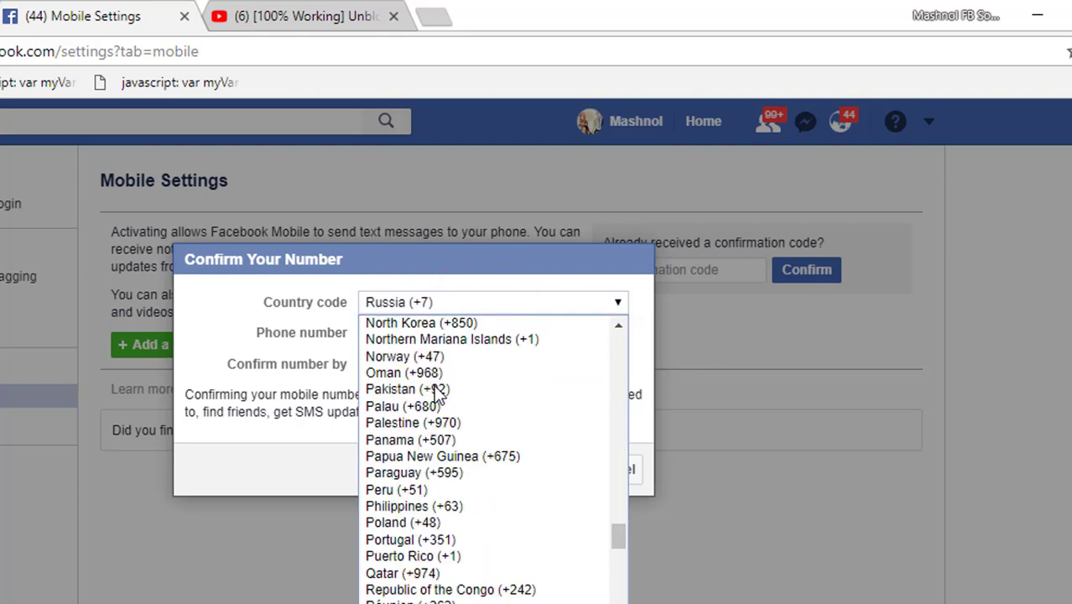
key(Return)
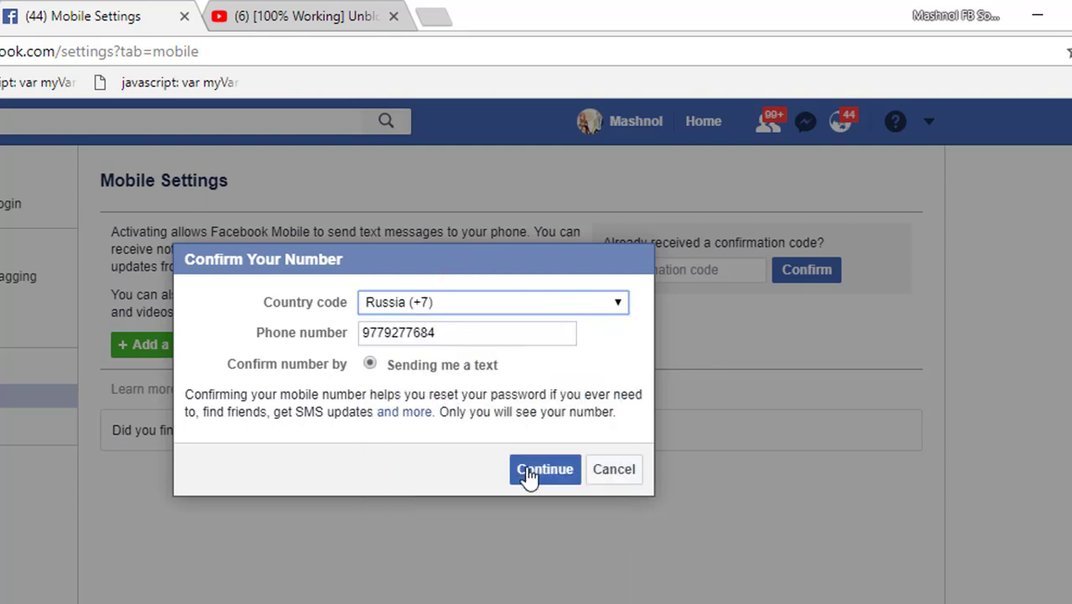
click(529, 472)
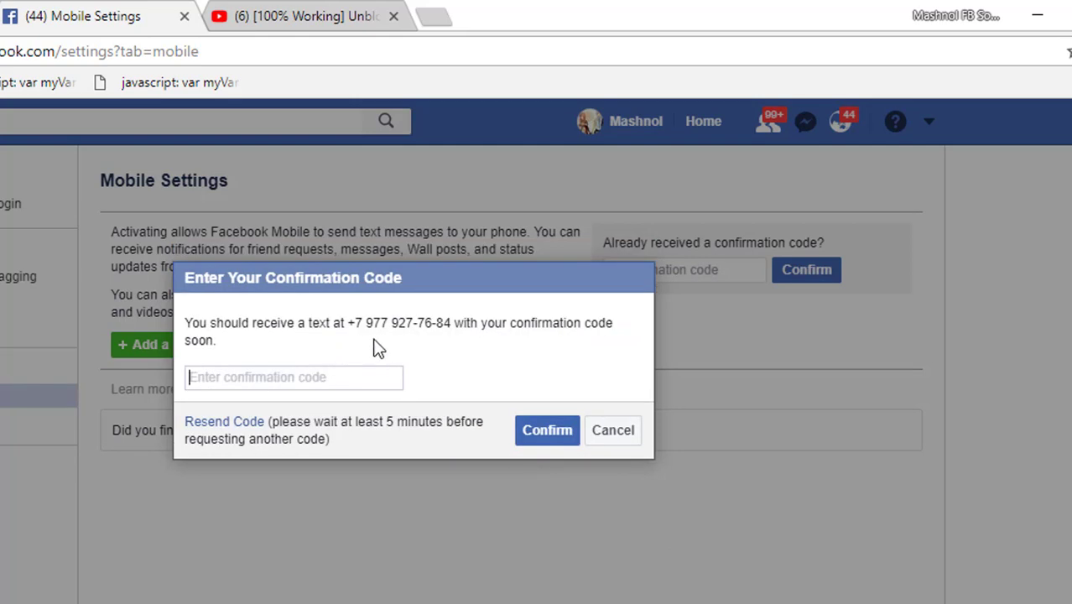
key(alt+Tab)
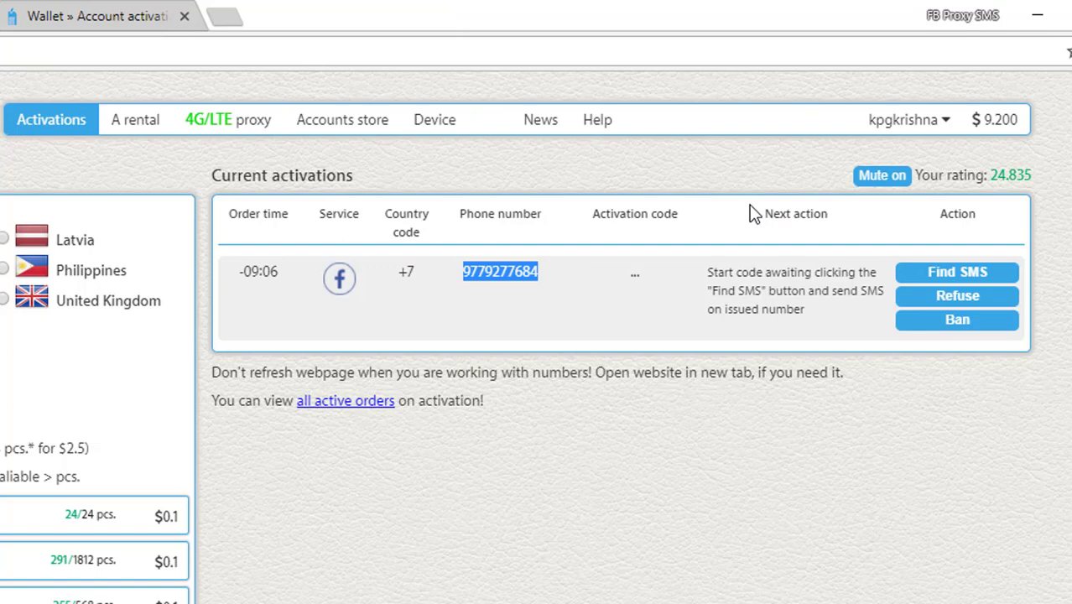
Fetch Facebook's SMS code with Find SMS and select the received code.
click(944, 282)
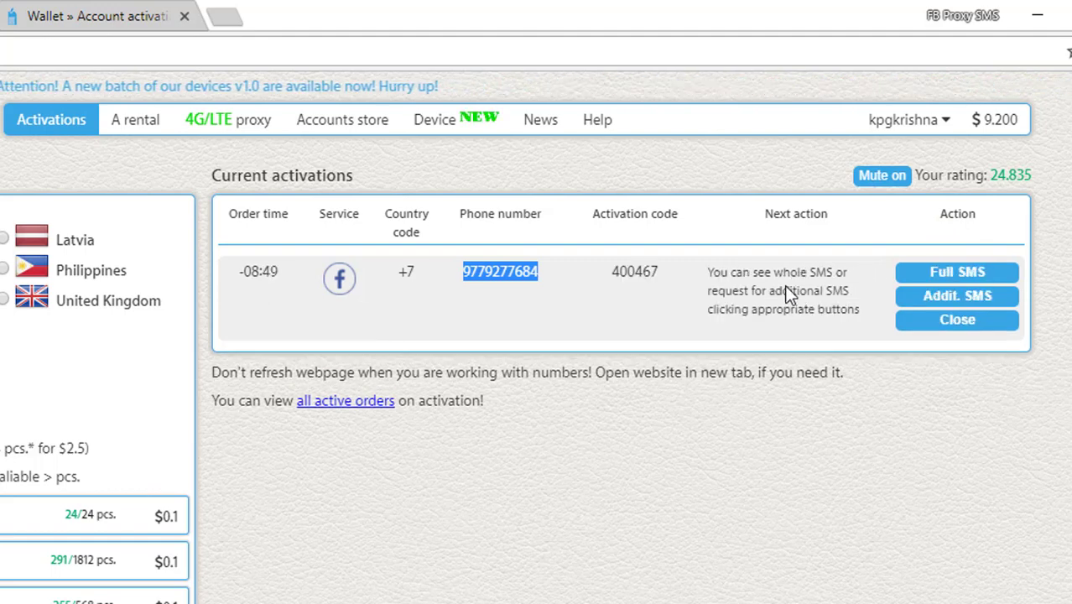
drag(680, 270, 611, 272)
key(ctrl+c)
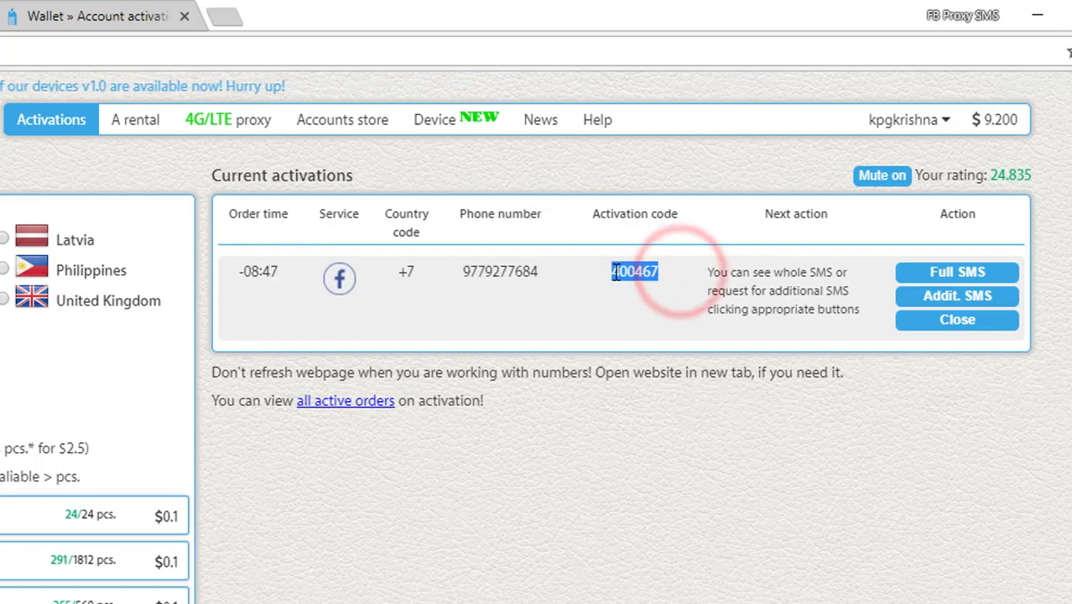
Paste the texted code to confirm the +7 number, then choose who can see it.
key(alt+Tab)
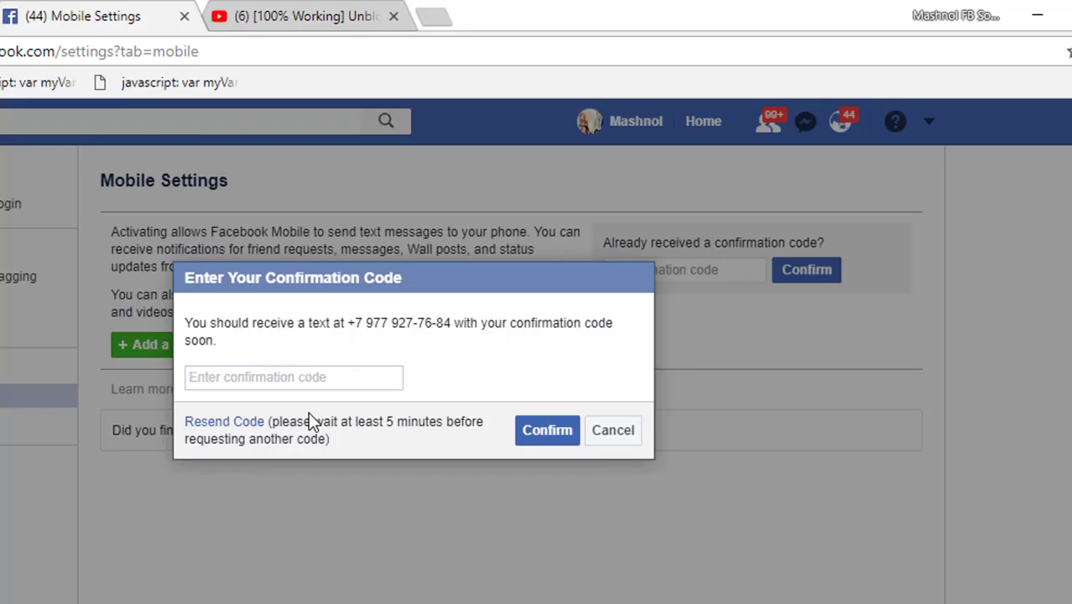
key(ctrl+v)
click(525, 432)
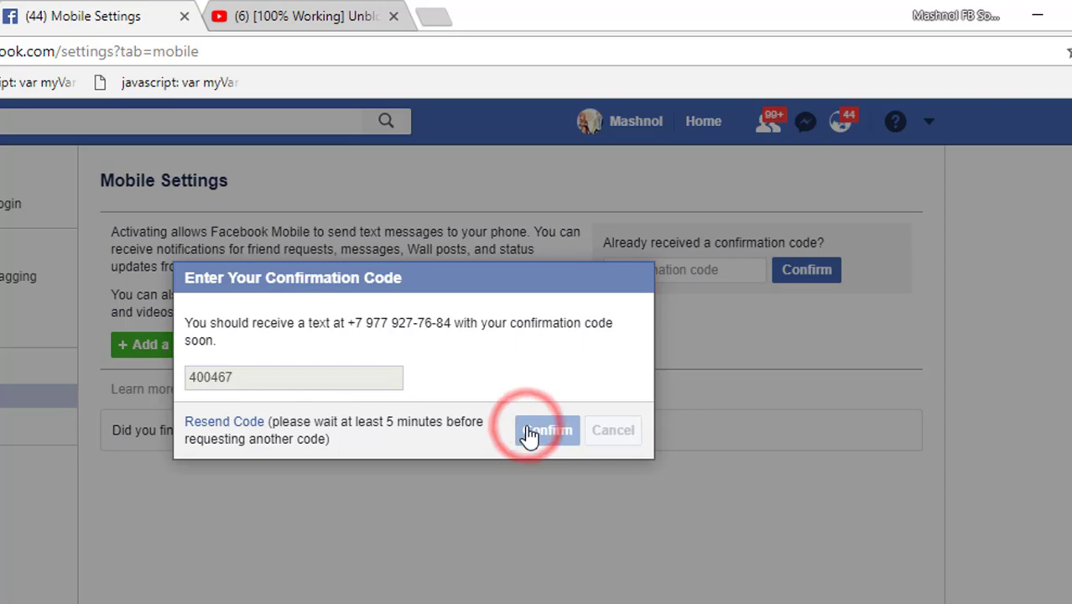
click(398, 422)
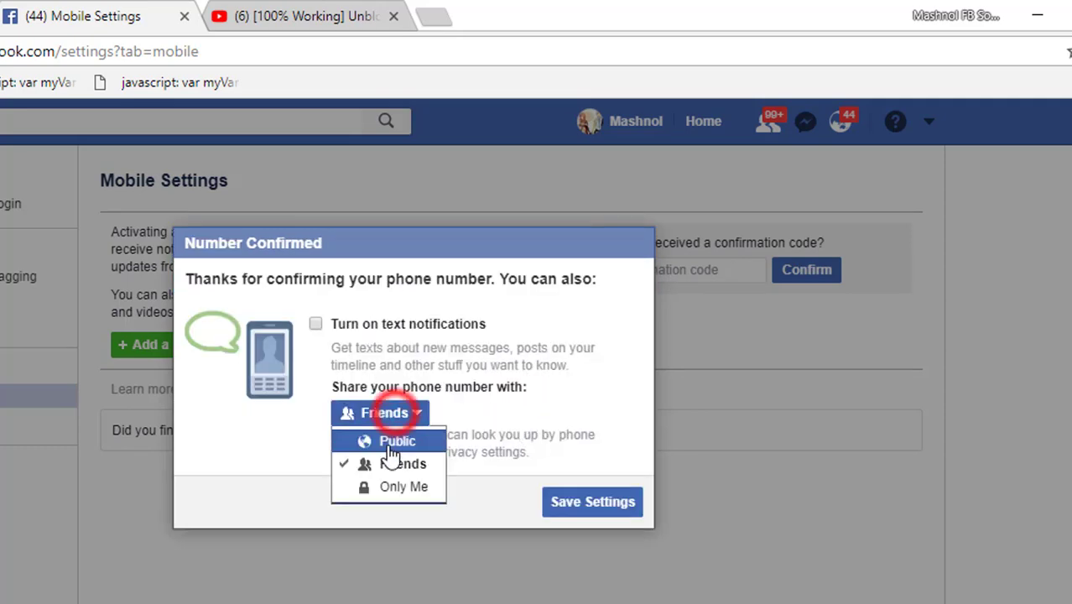
click(453, 489)
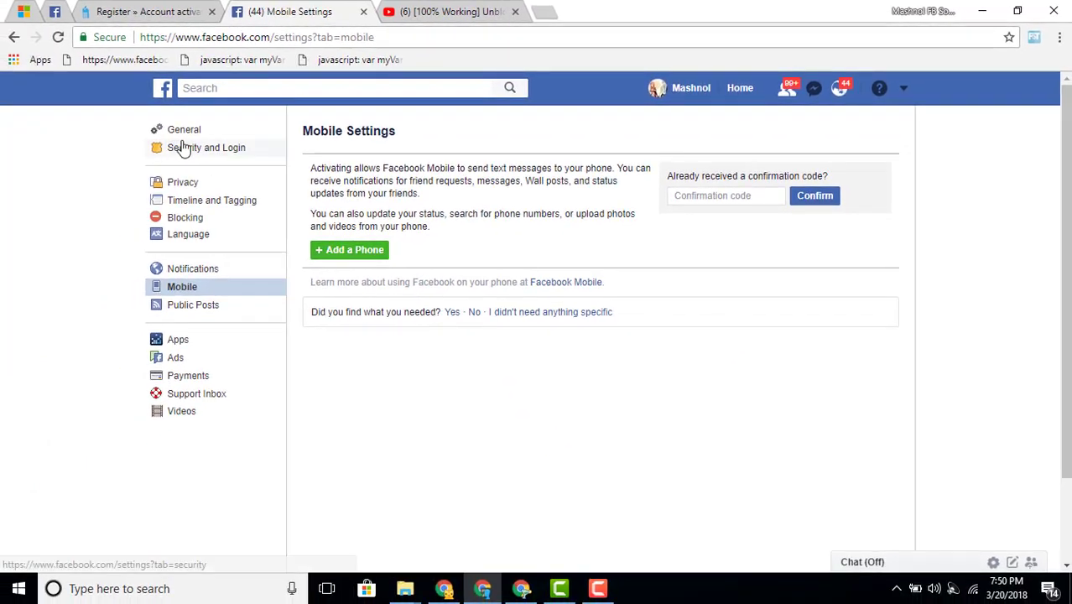
Bring back the SMSPVA window and check the Wallet and TextNow tabs before returning to Activations.
click(520, 590)
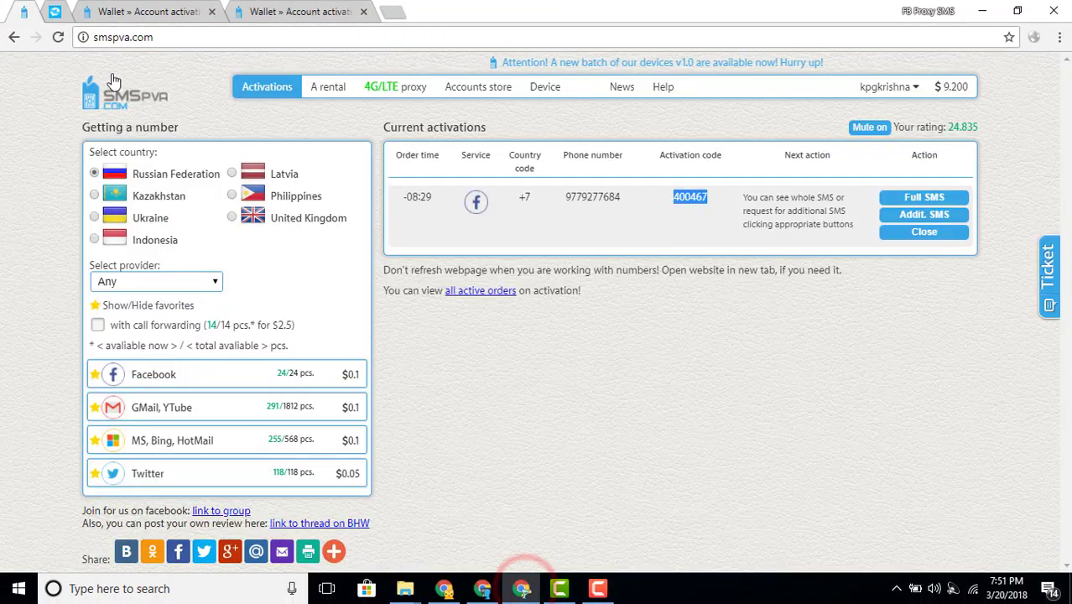
click(303, 11)
click(54, 12)
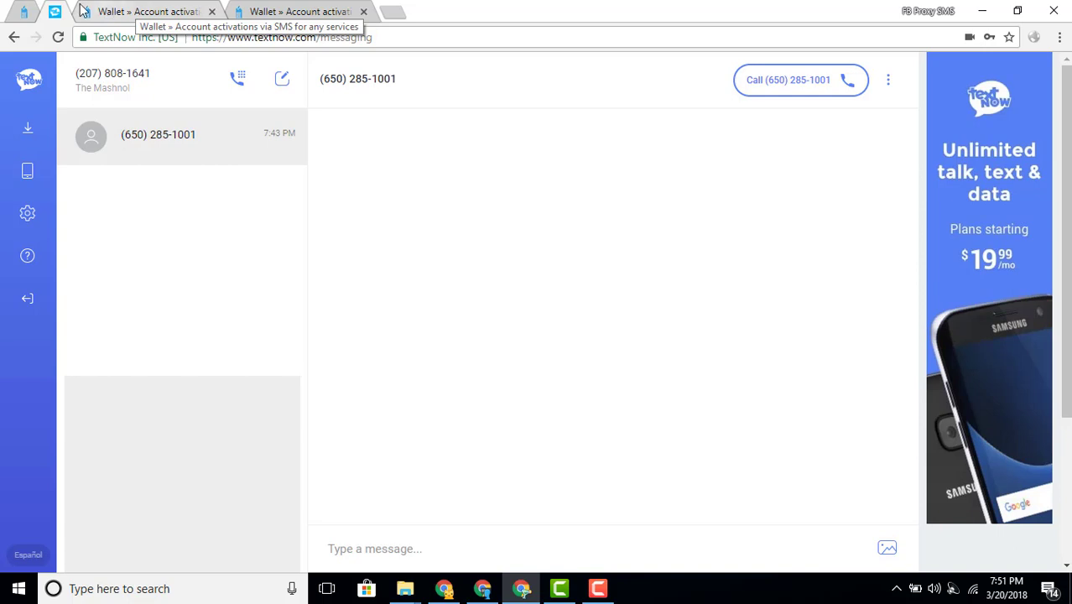
click(25, 11)
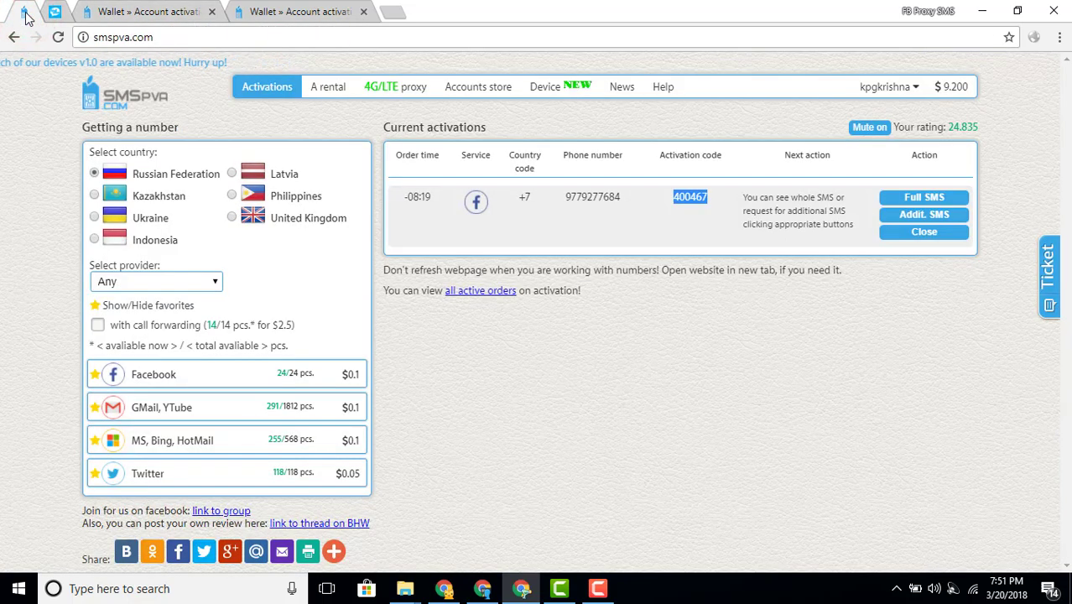